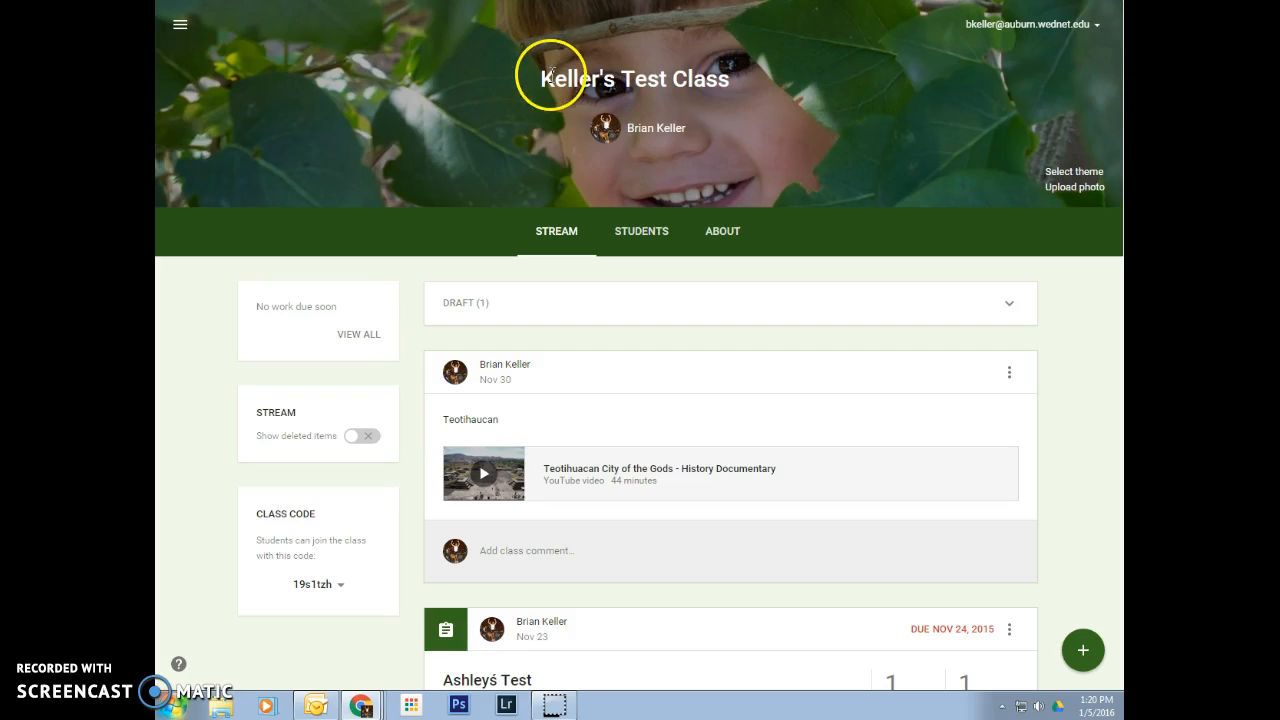
Go to the overview of all classes and look through the class cards.
left_click(185, 27)
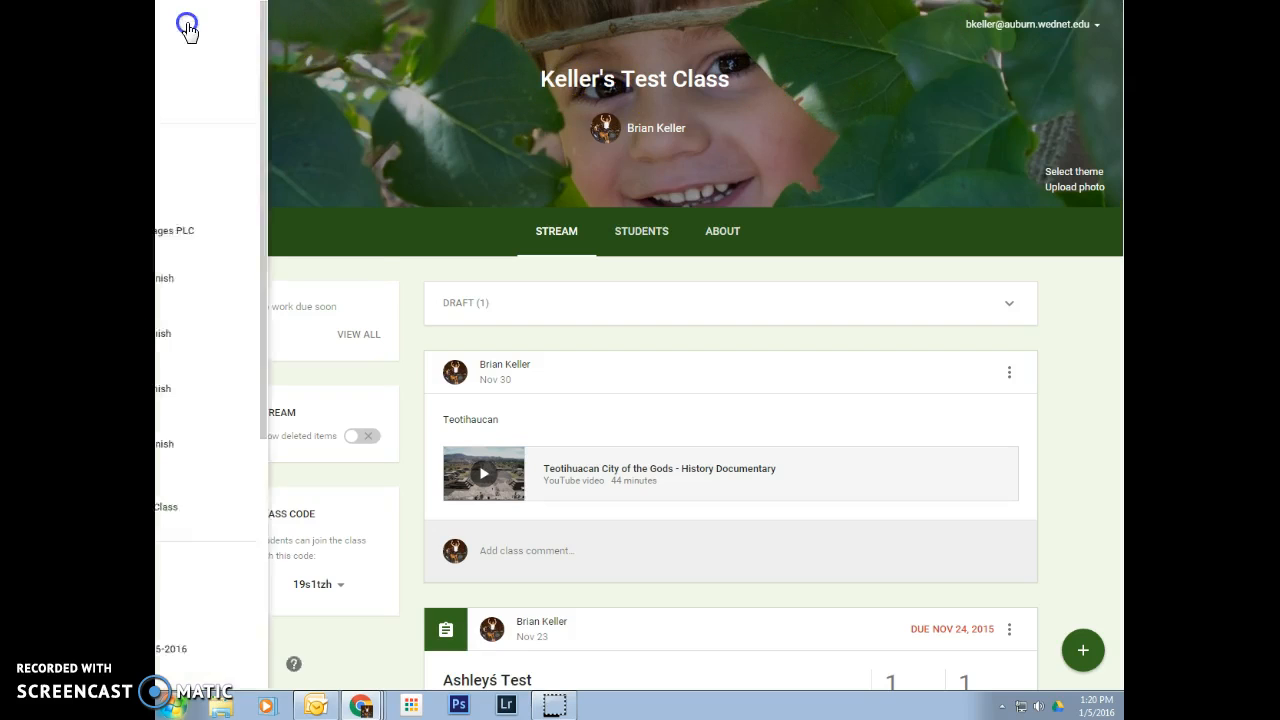
left_click(200, 30)
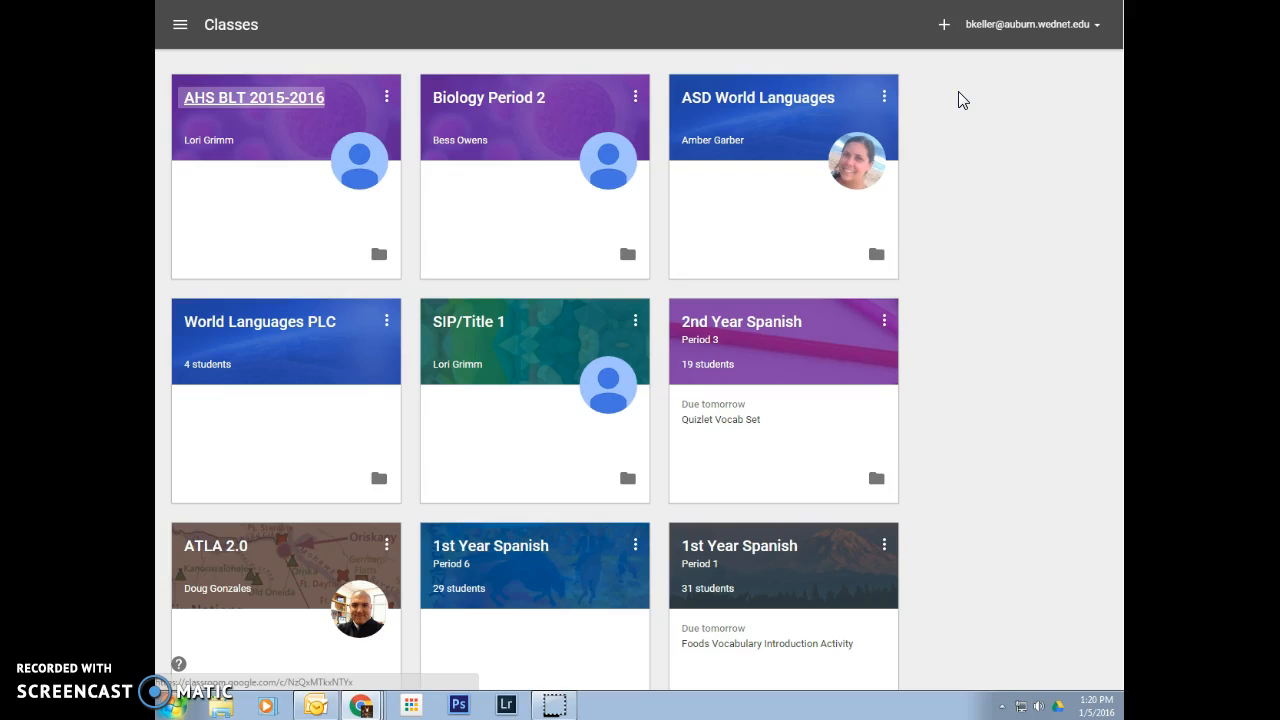
scroll(992, 166, "down", 3)
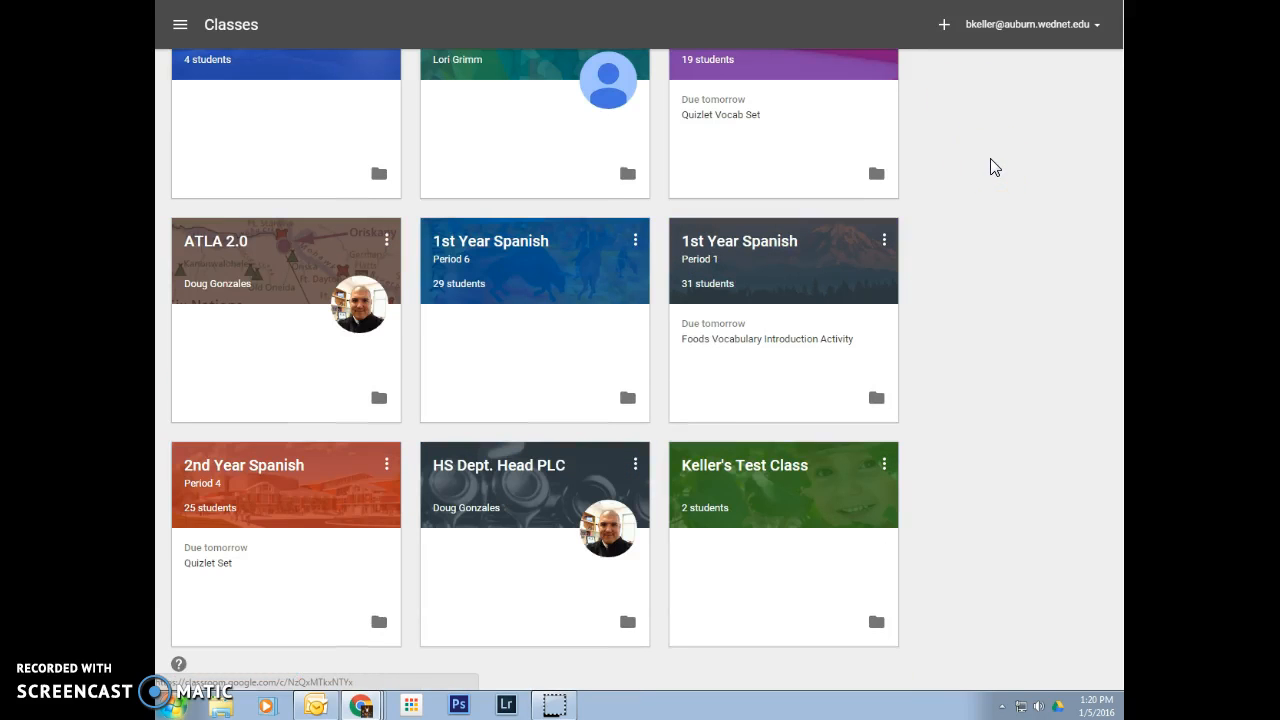
scroll(992, 166, "up", 5)
left_click(1005, 145)
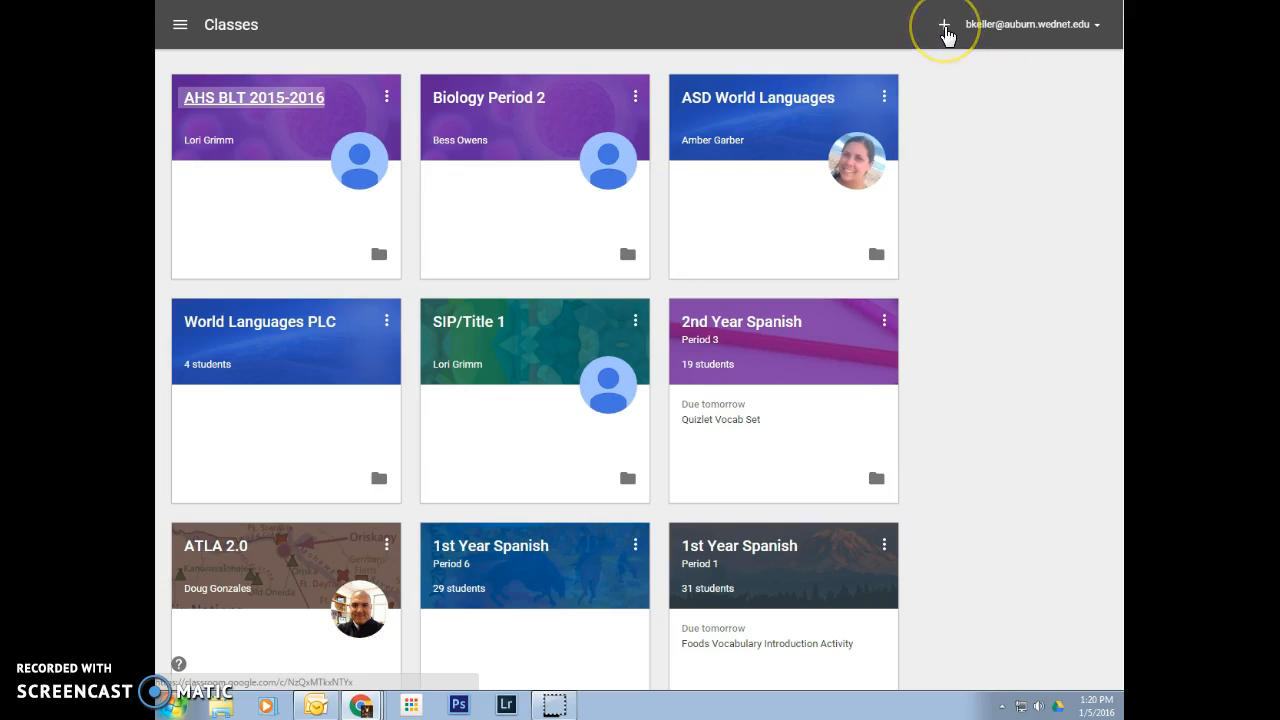
Create a new class named AHS Test Class without a section.
left_click(945, 33)
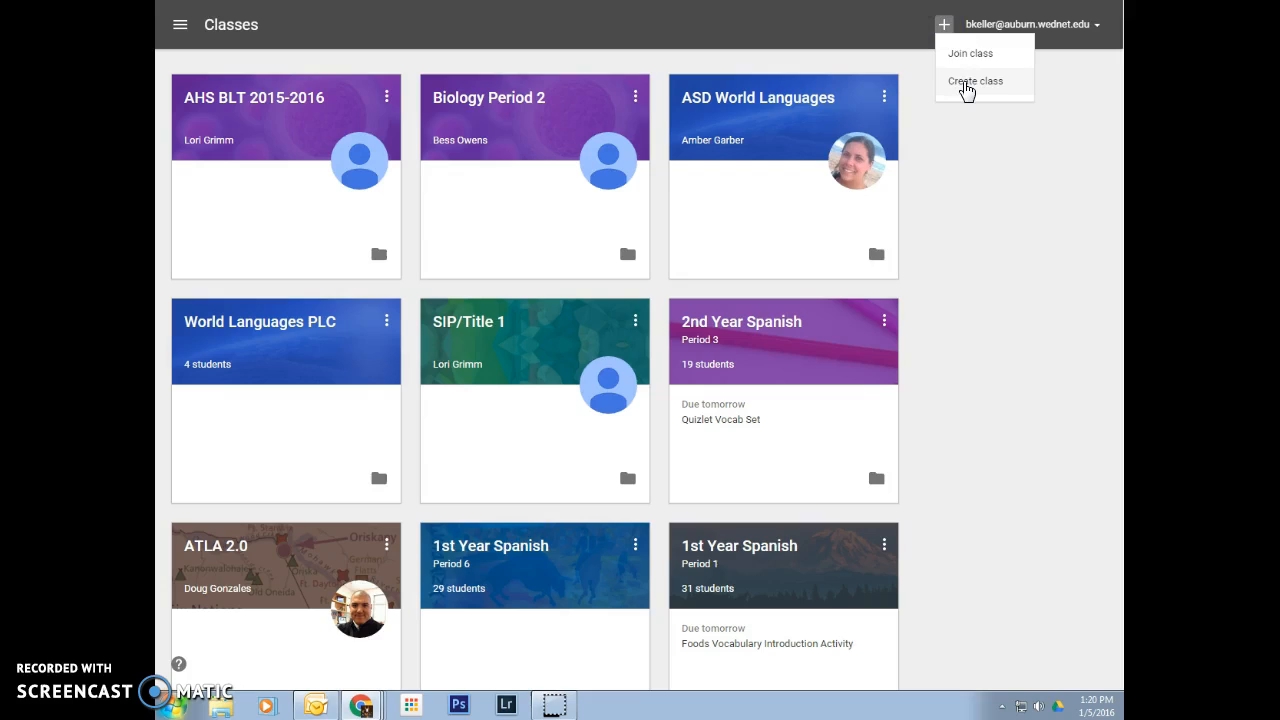
left_click(967, 88)
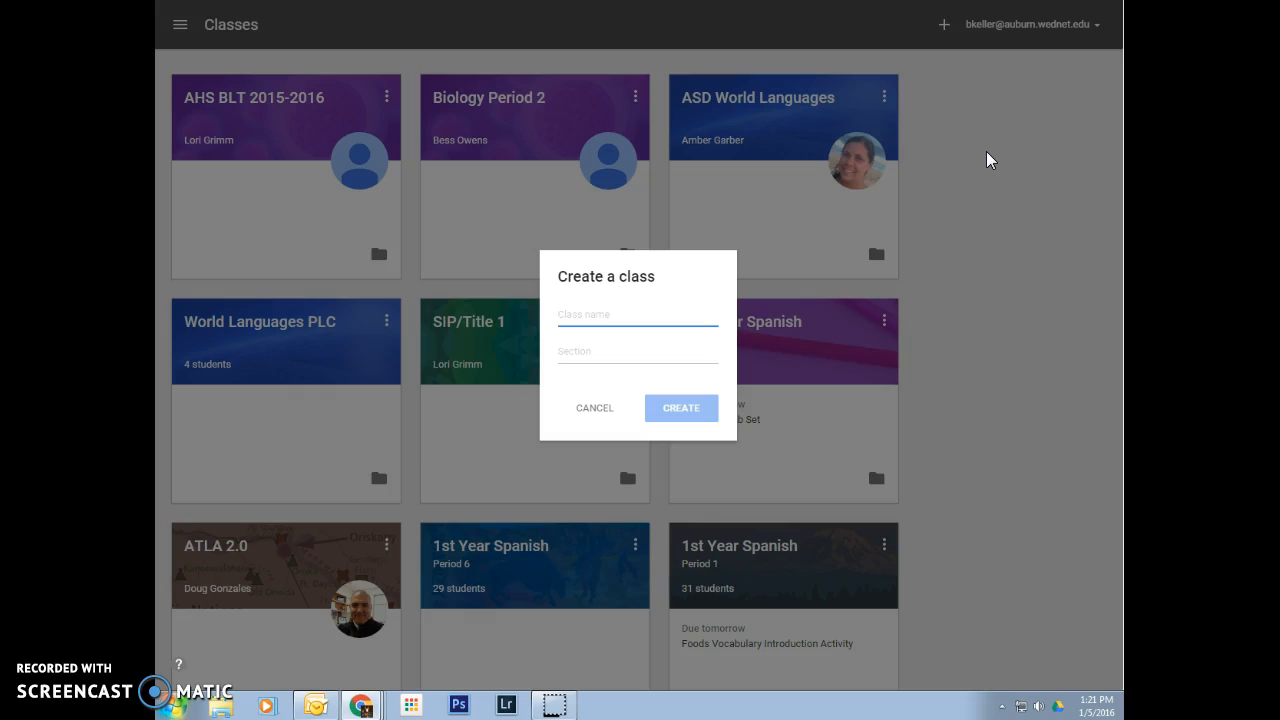
type("A")
key("BackSpace")
type("AHS Test Class")
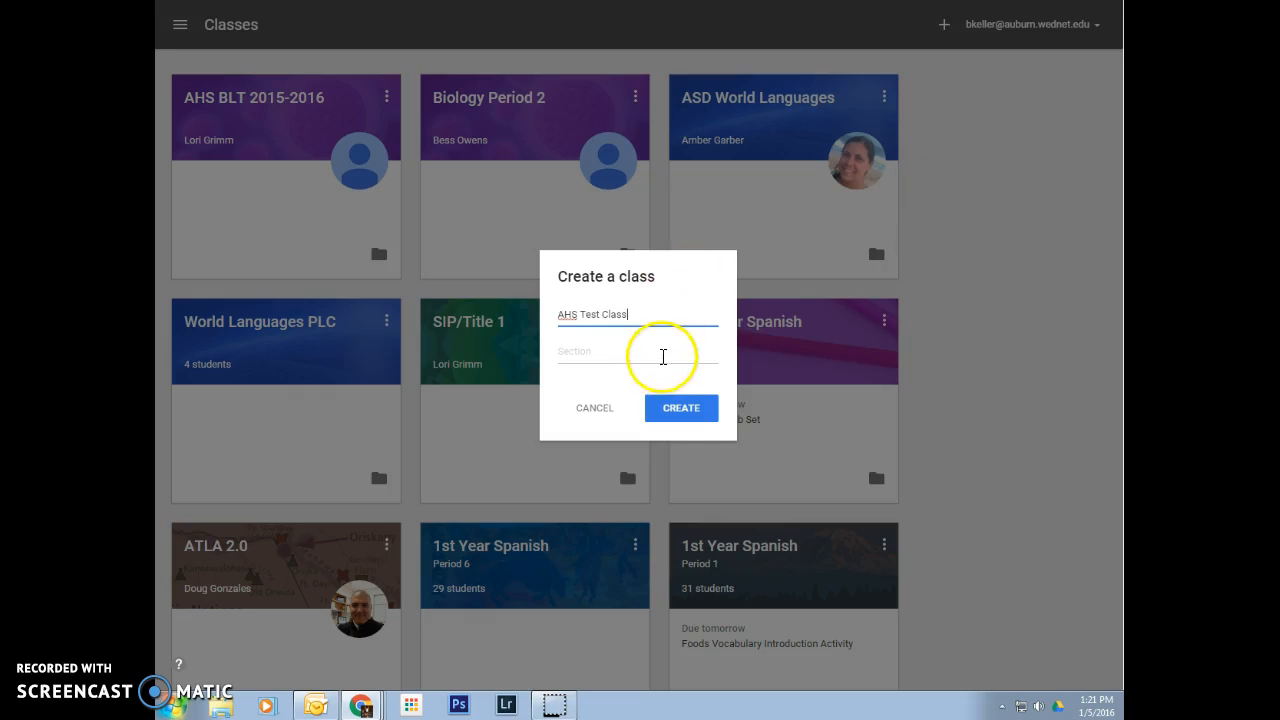
left_click(686, 408)
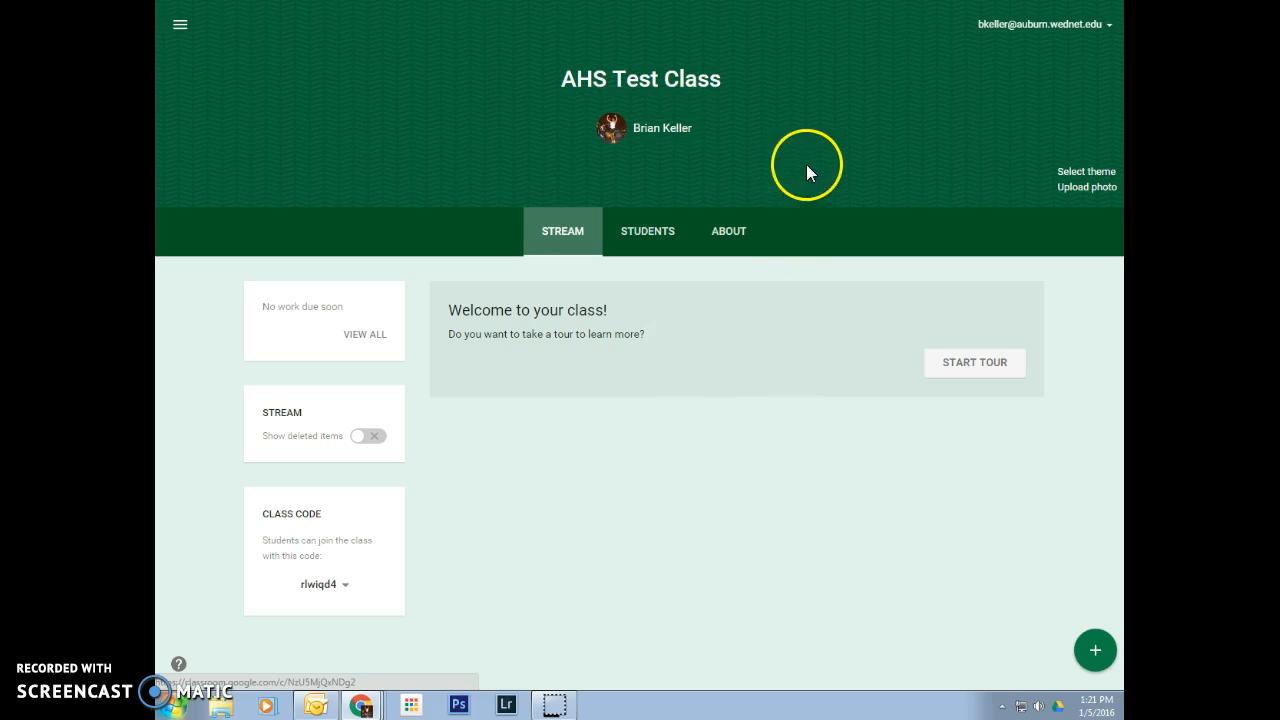
Set the class's student permissions to "Only teacher can post or comment" and open the class's About page.
left_click(585, 247)
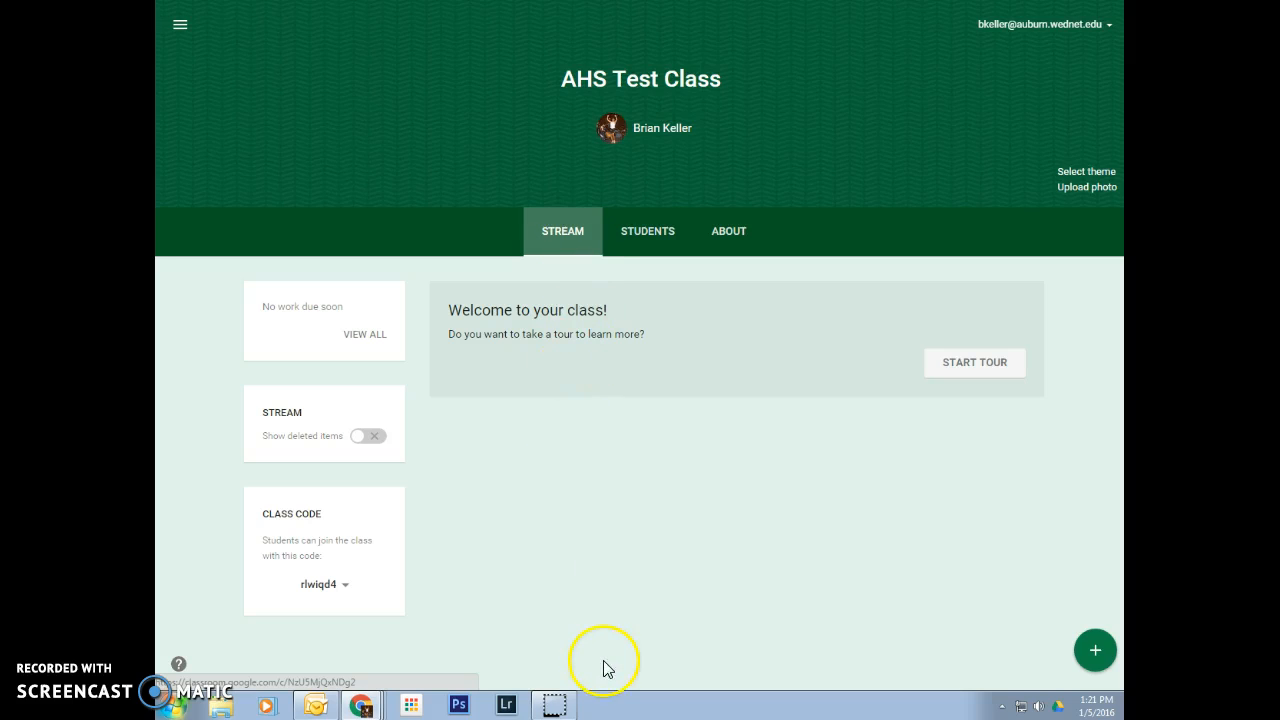
left_click(646, 234)
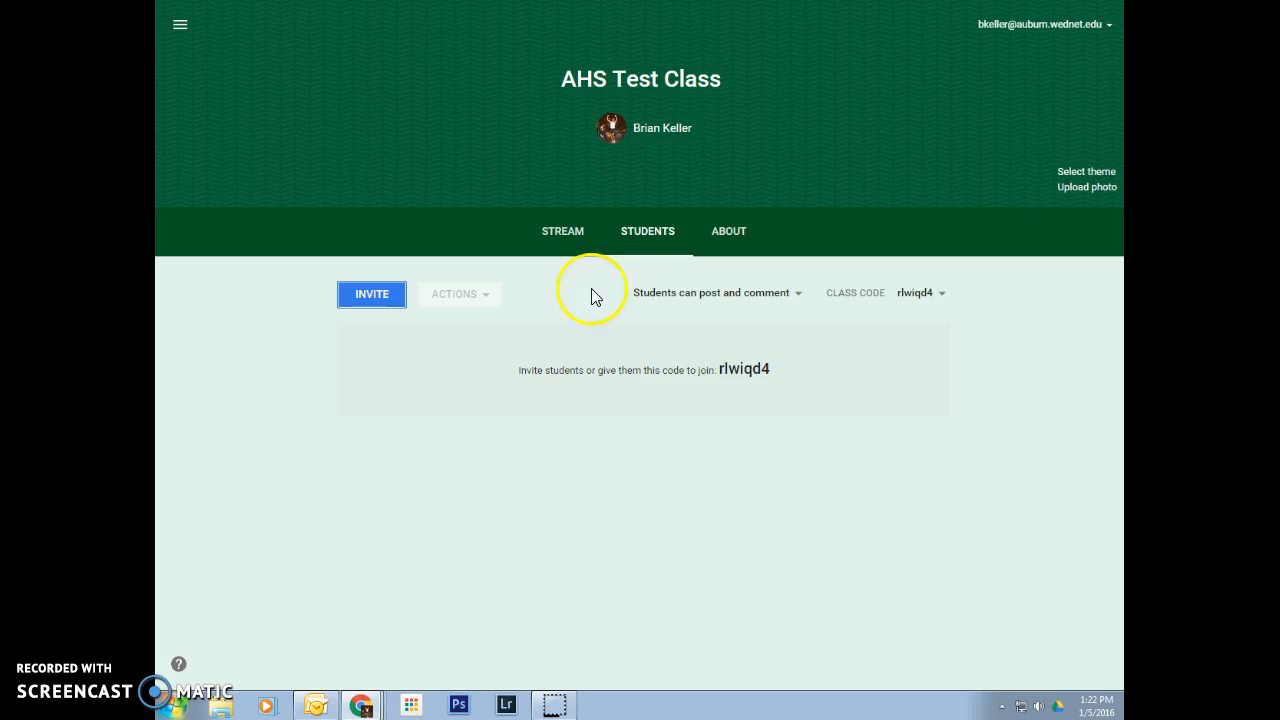
left_click(797, 293)
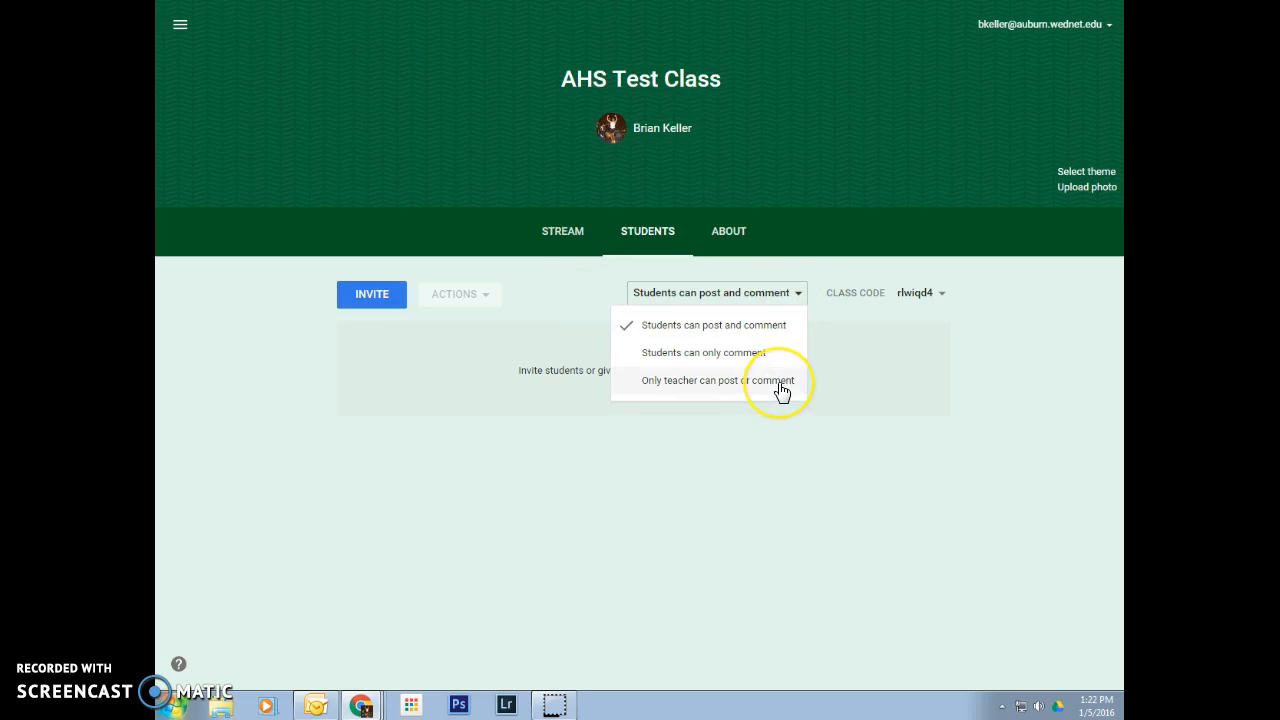
left_click(782, 387)
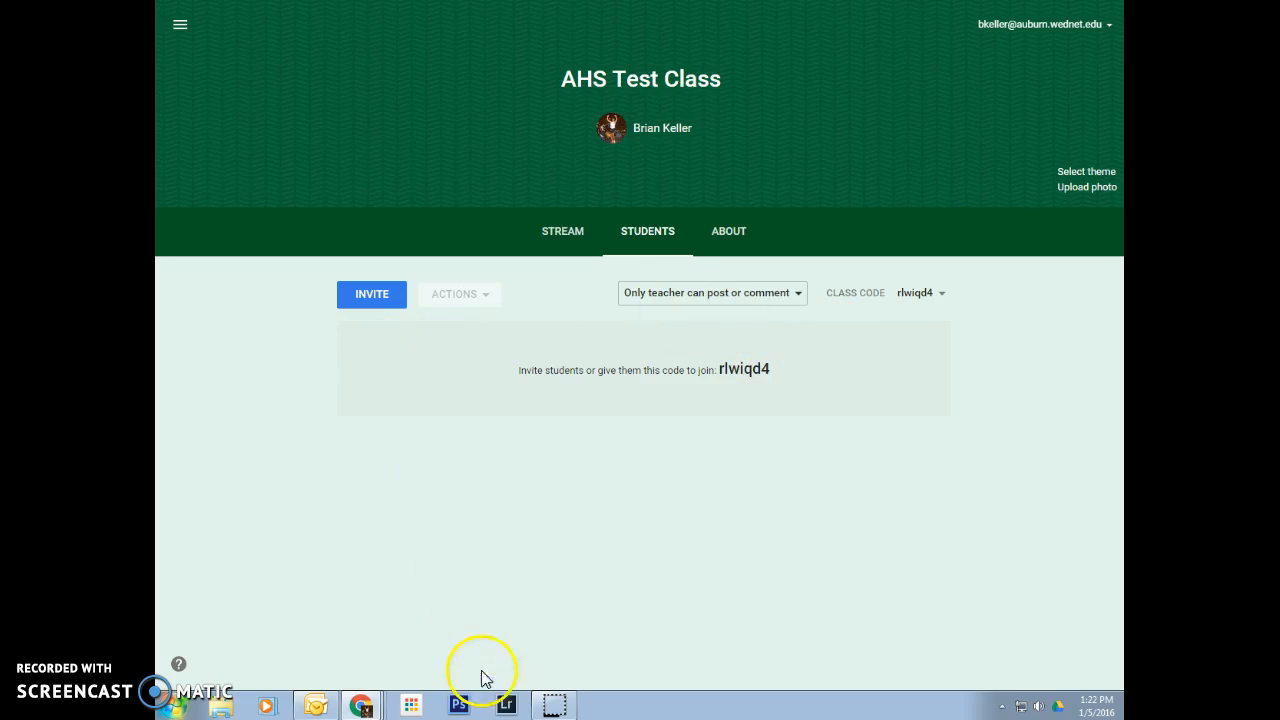
left_click(729, 239)
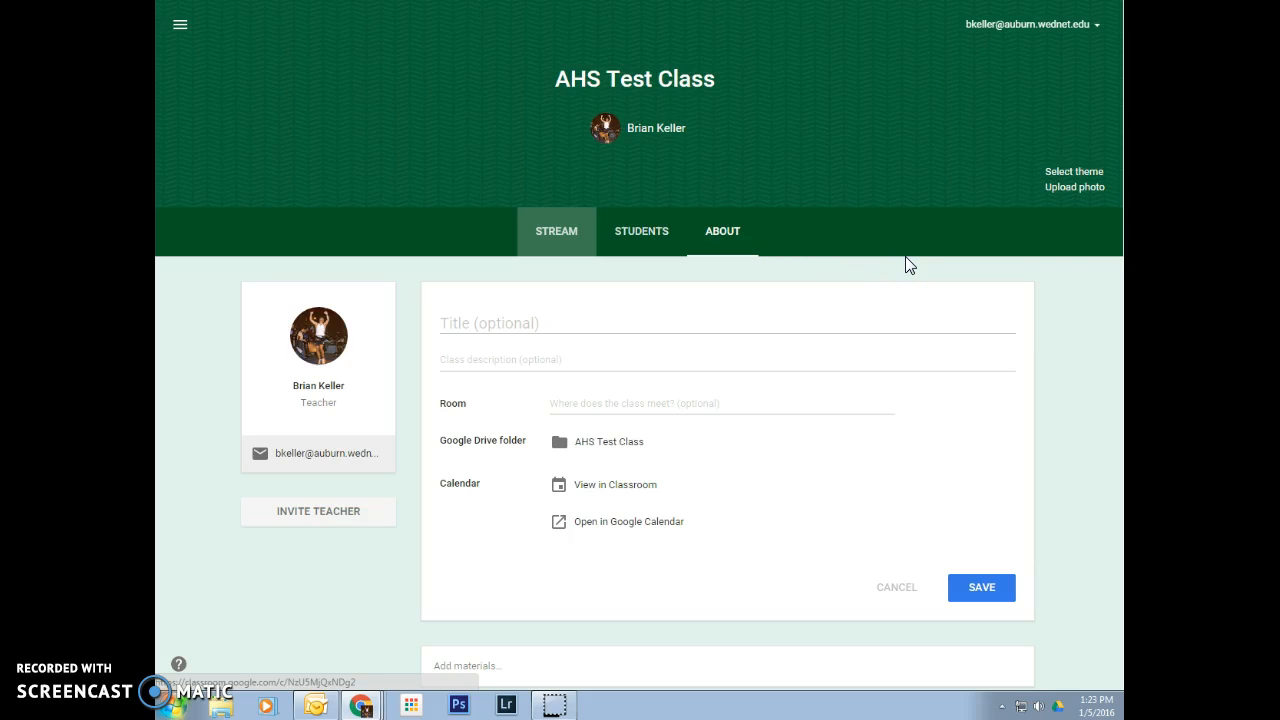
left_click(583, 322)
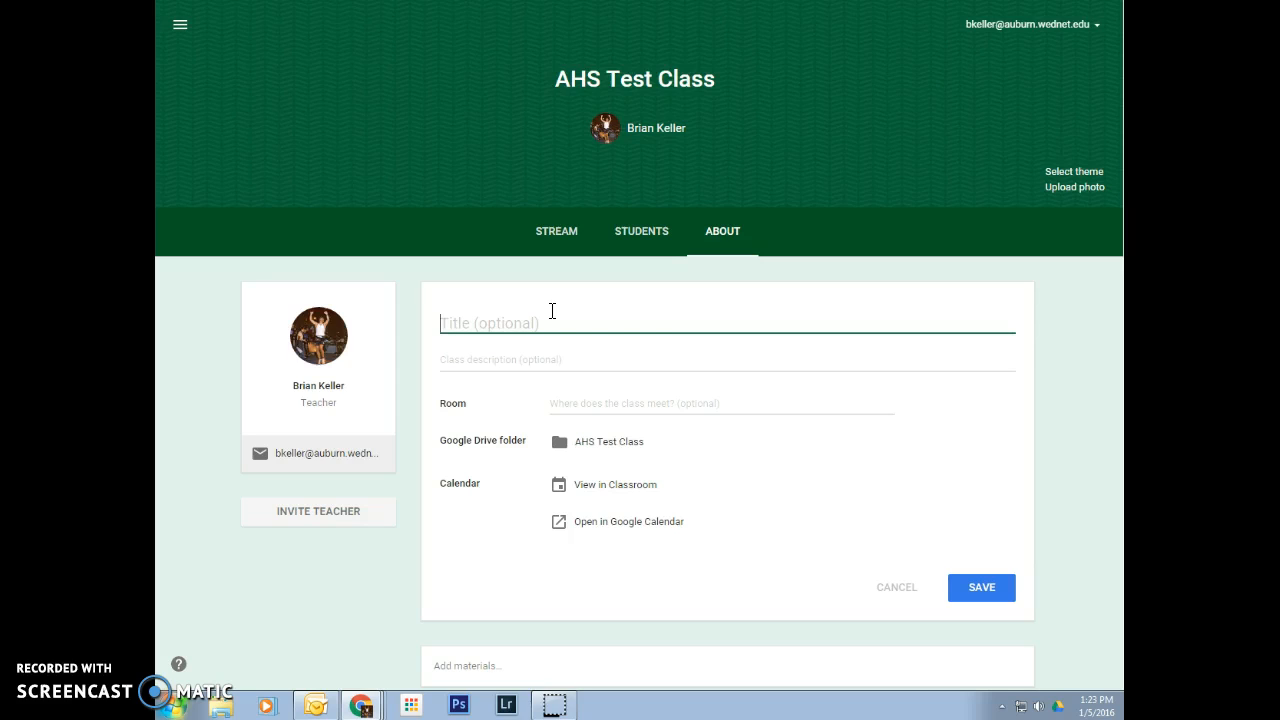
left_click(580, 402)
type("310")
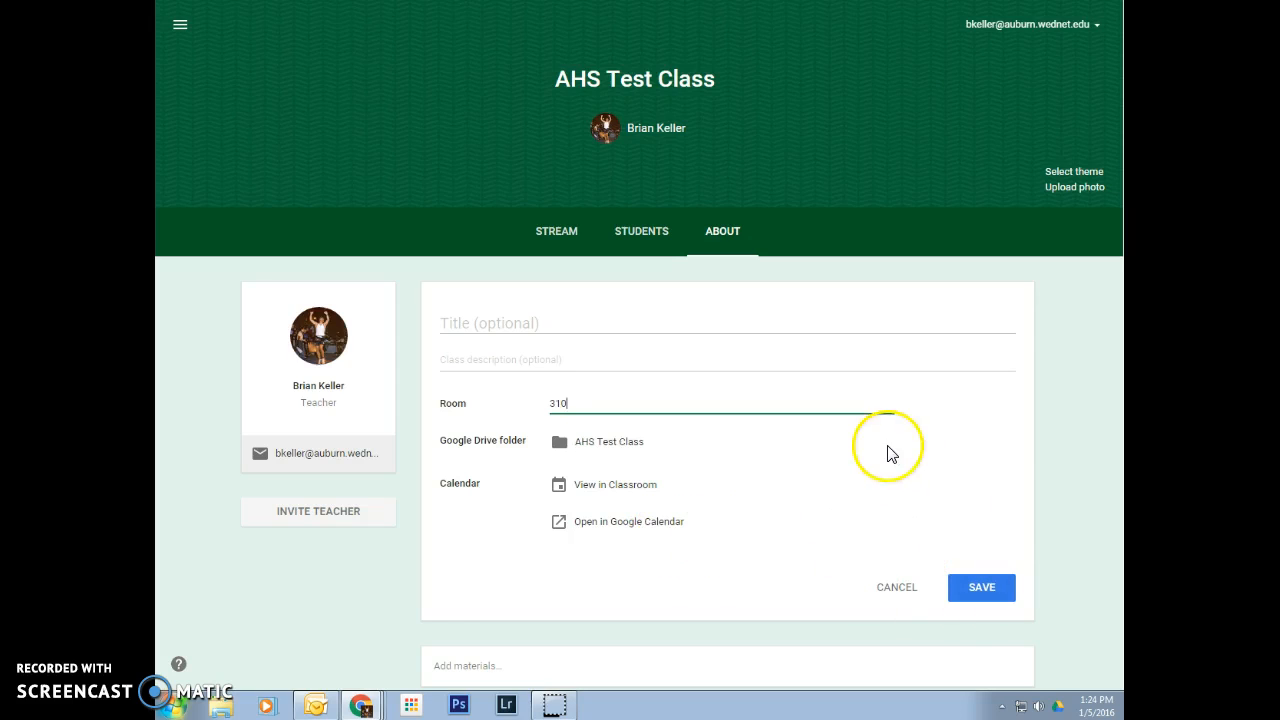
scroll(1051, 459, "down", 1)
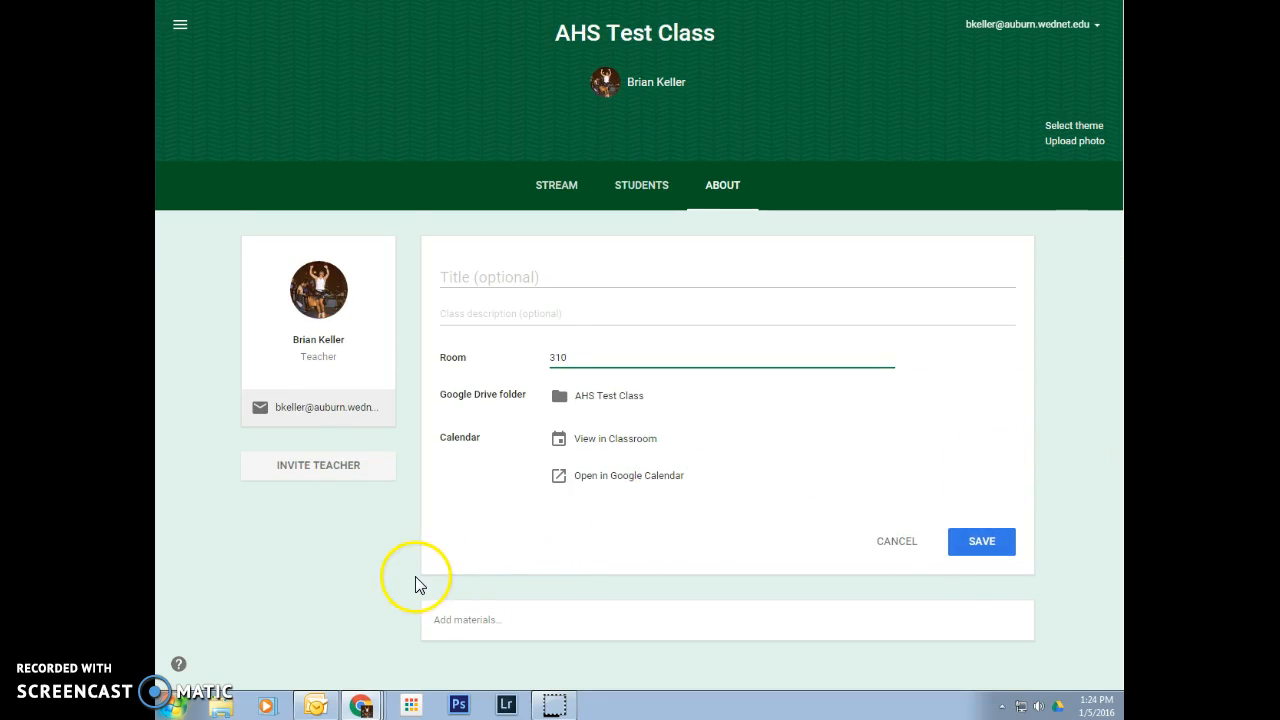
left_click(908, 543)
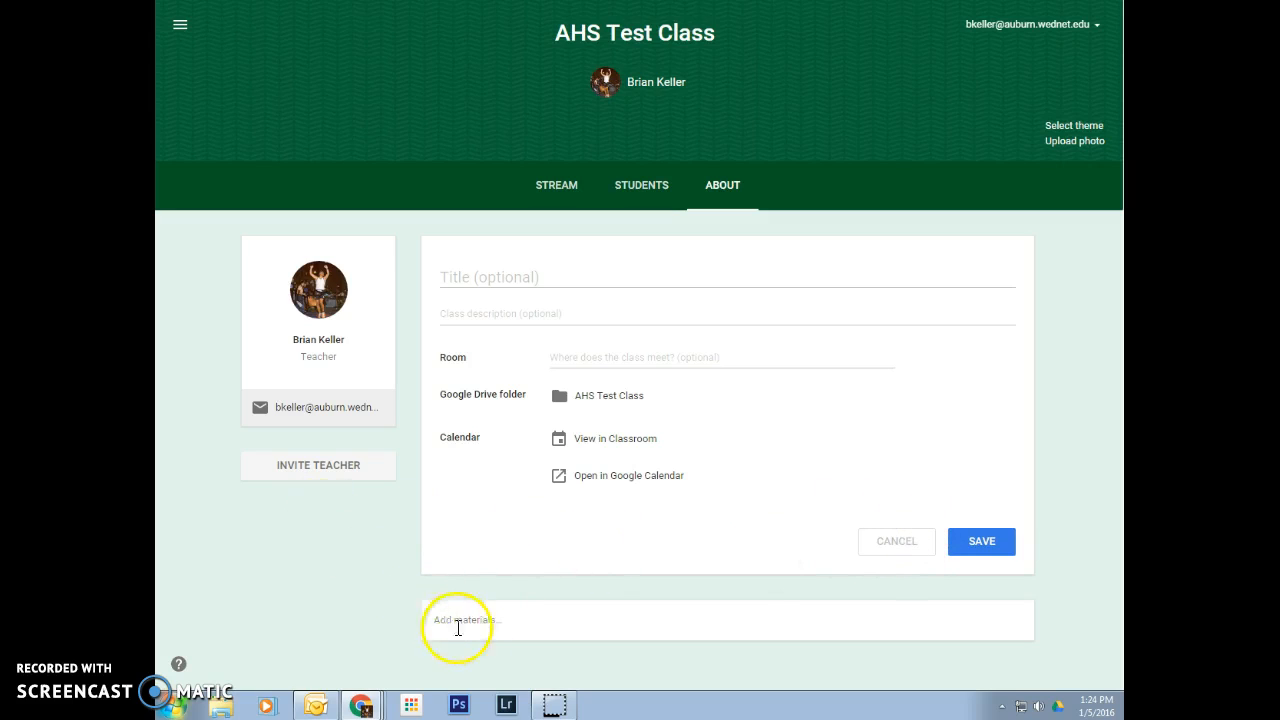
left_click(493, 620)
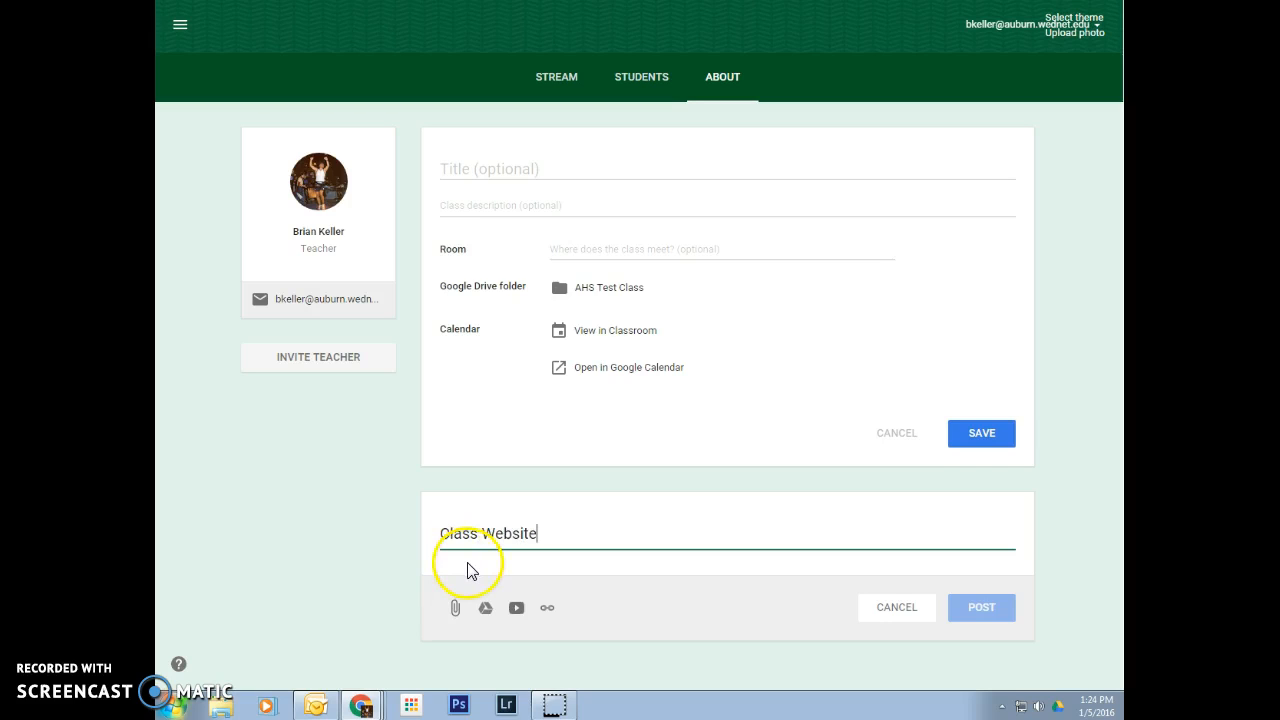
left_click(547, 607)
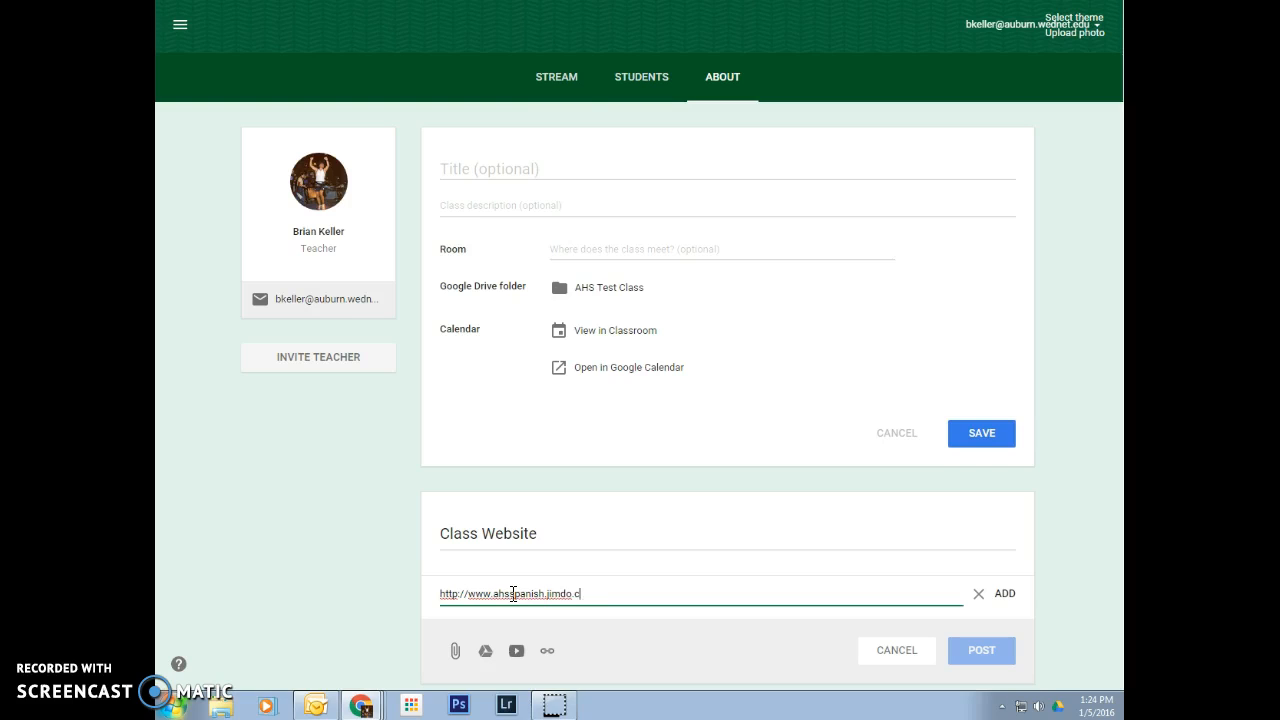
left_click(1002, 594)
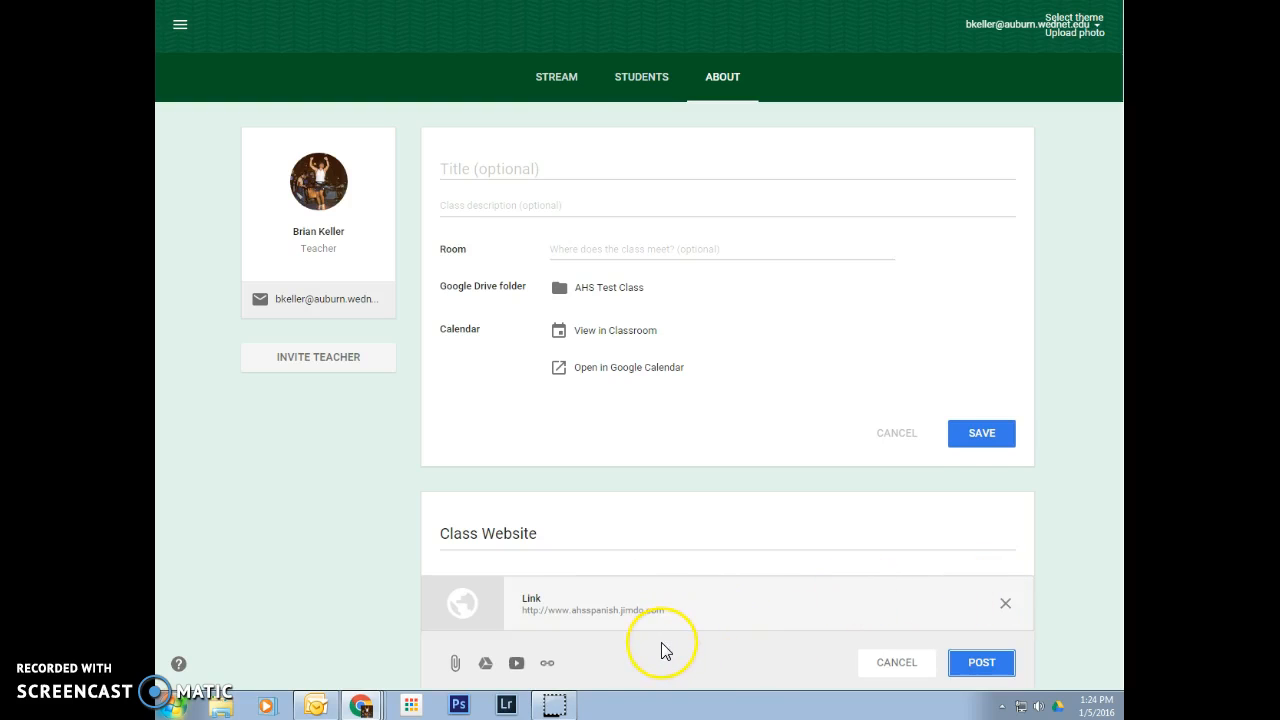
Check the attached website link by opening it, return to the class, and post the Class Website material.
left_click(532, 602)
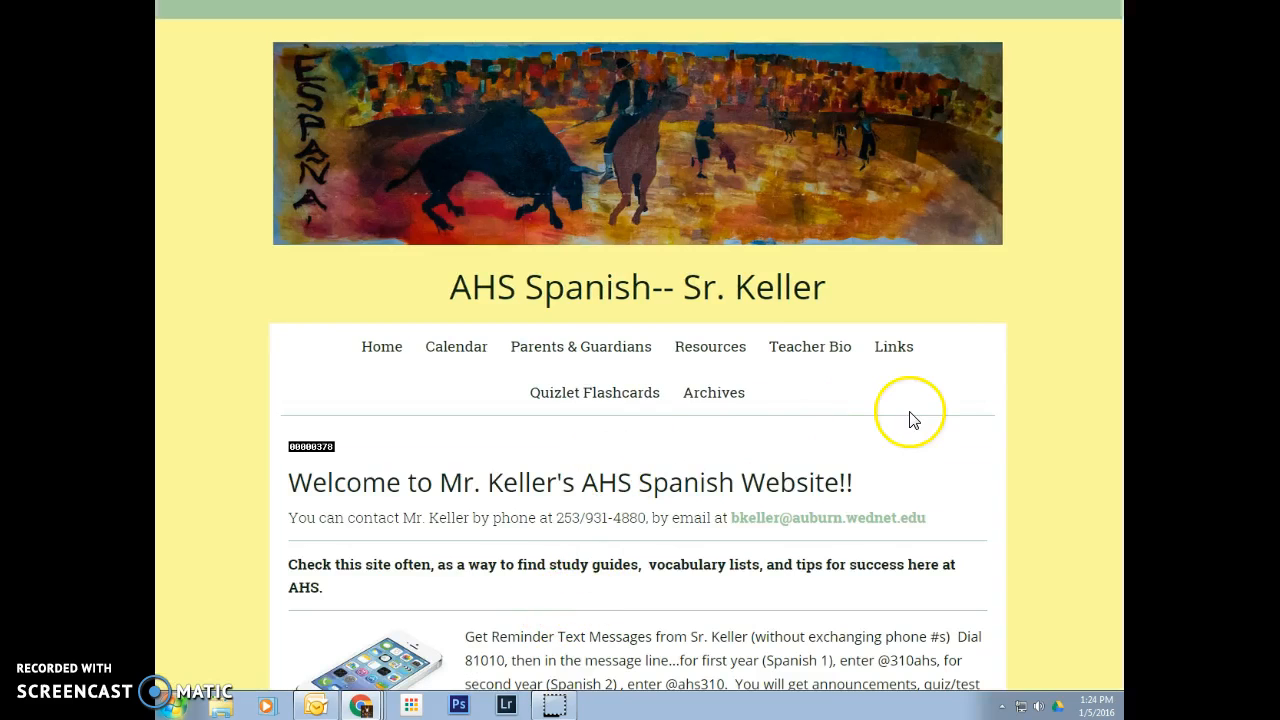
left_click(420, 1)
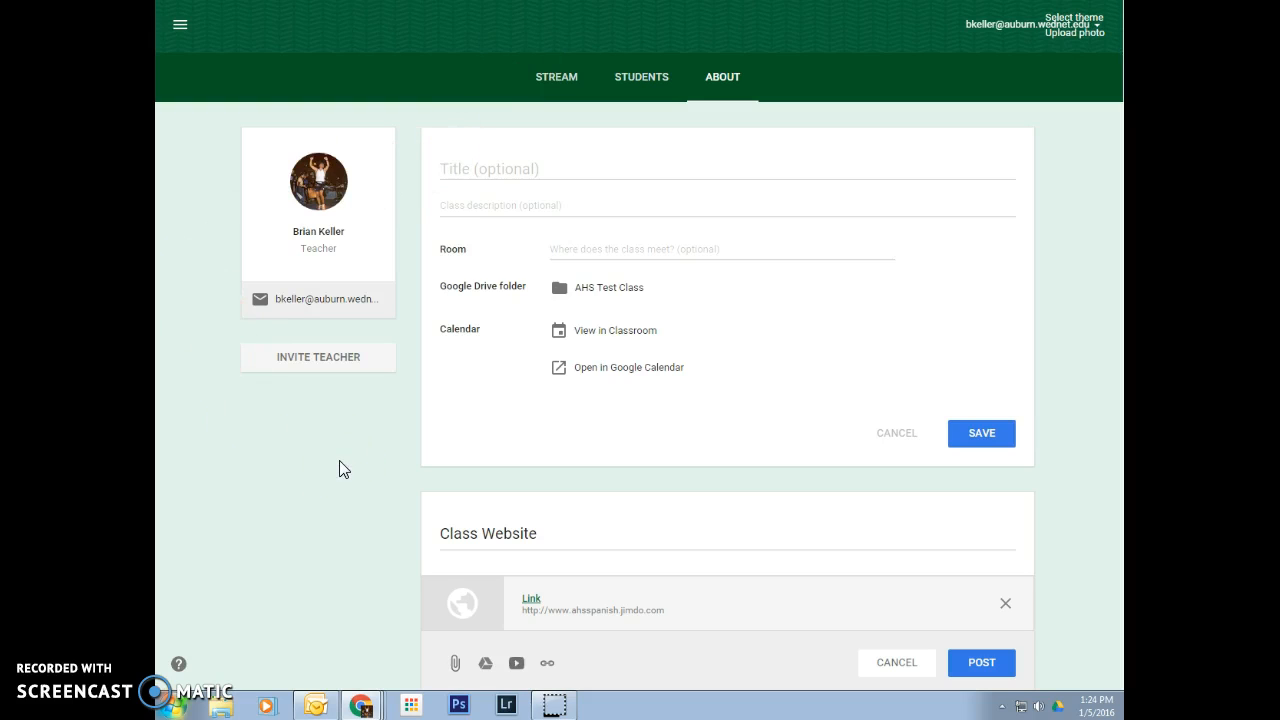
scroll(339, 462, "down", 1)
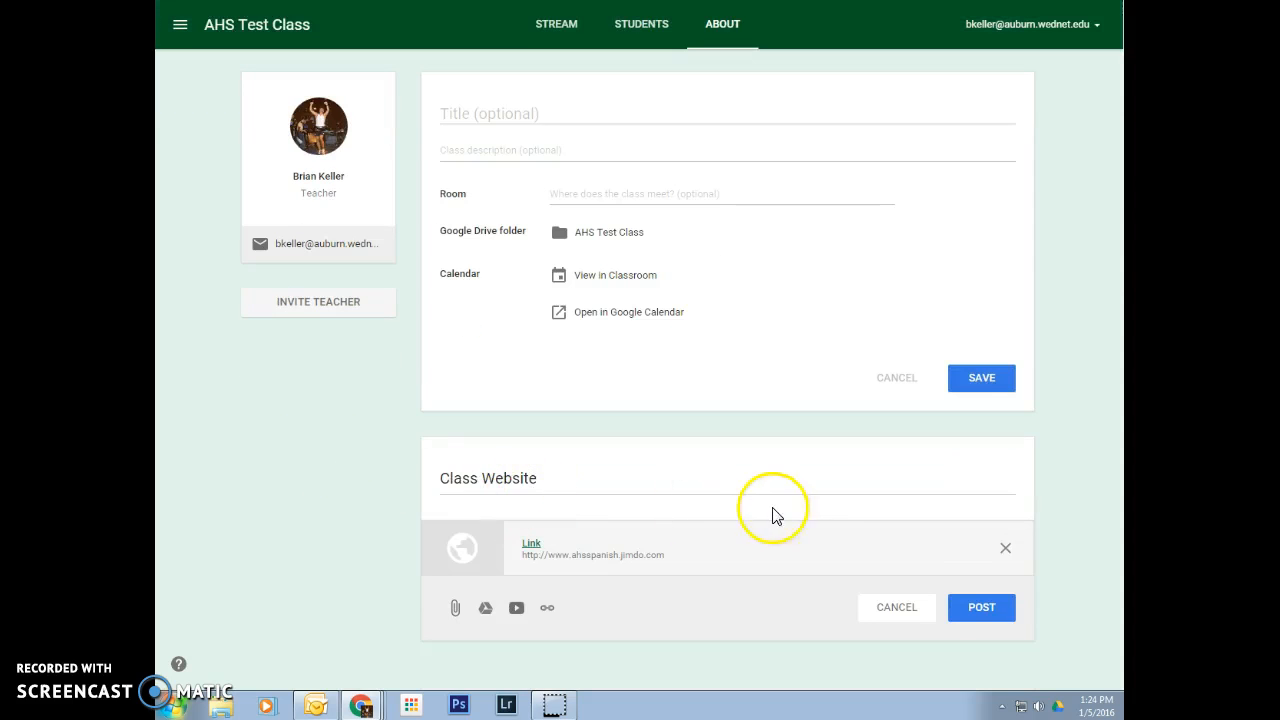
left_click(978, 607)
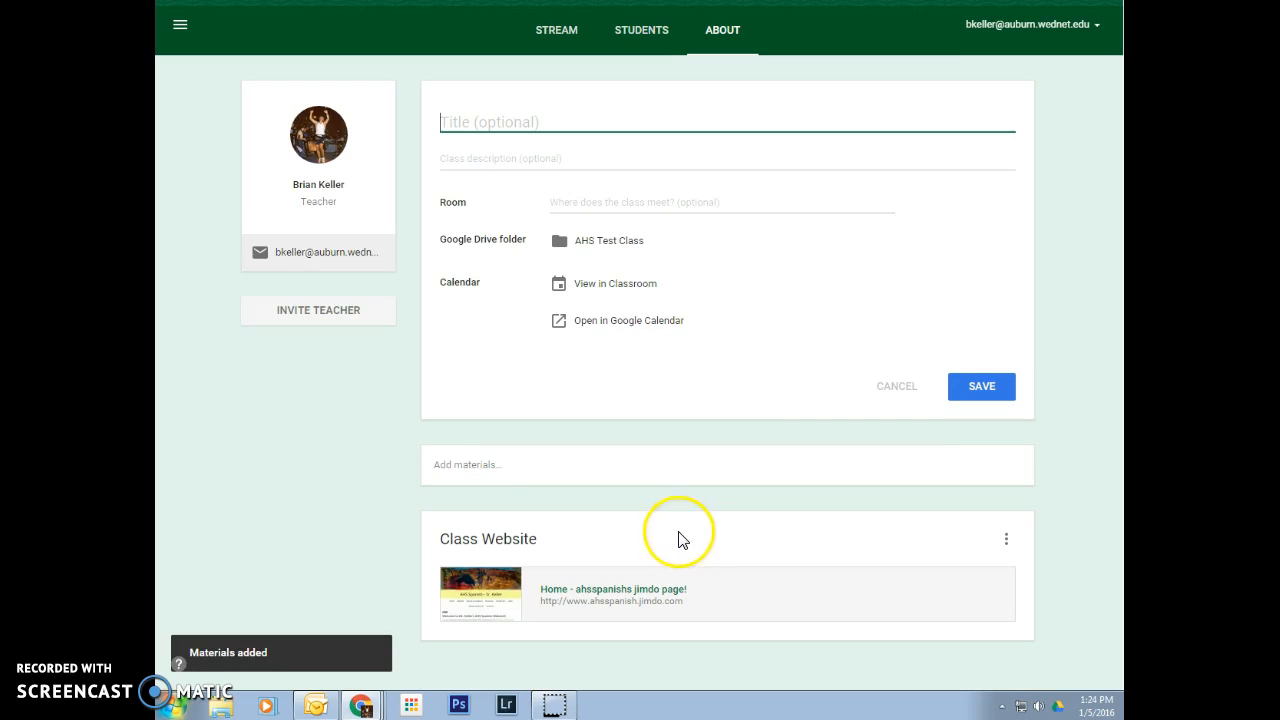
Start another class material with the title Quizlet Flashcards.
left_click(510, 467)
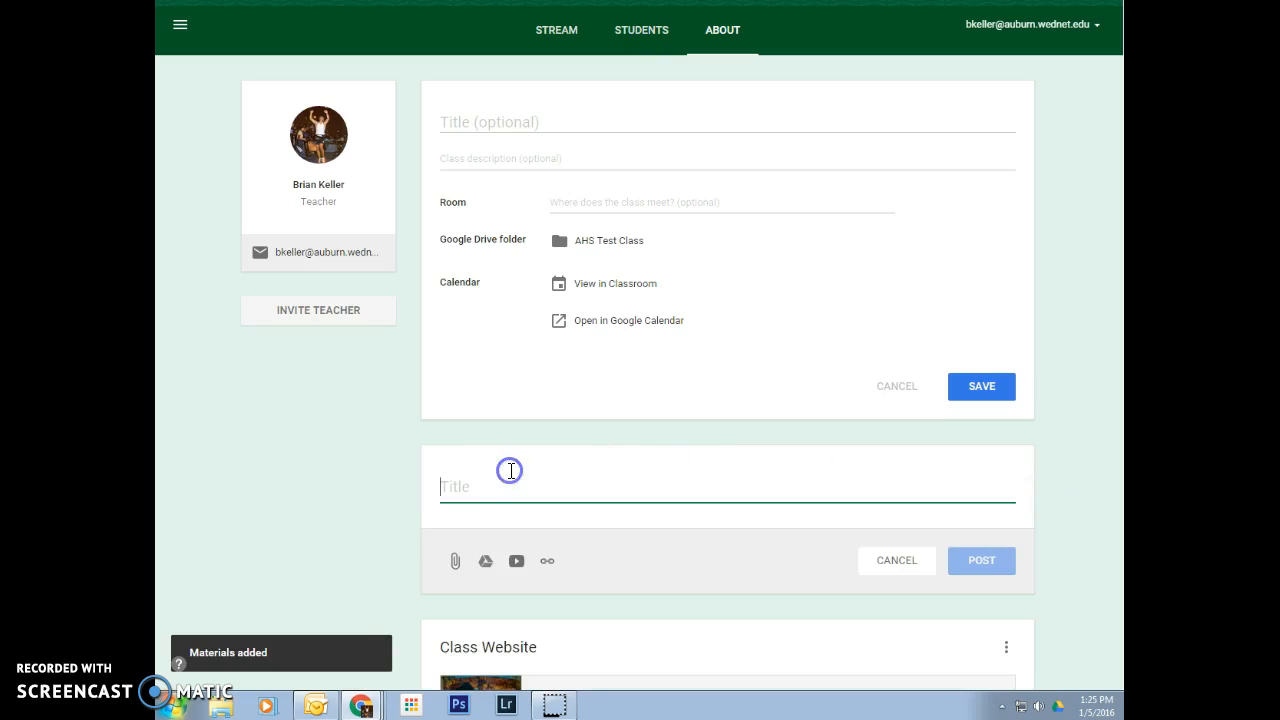
type("Qu")
key("BackSpace")
key("BackSpace")
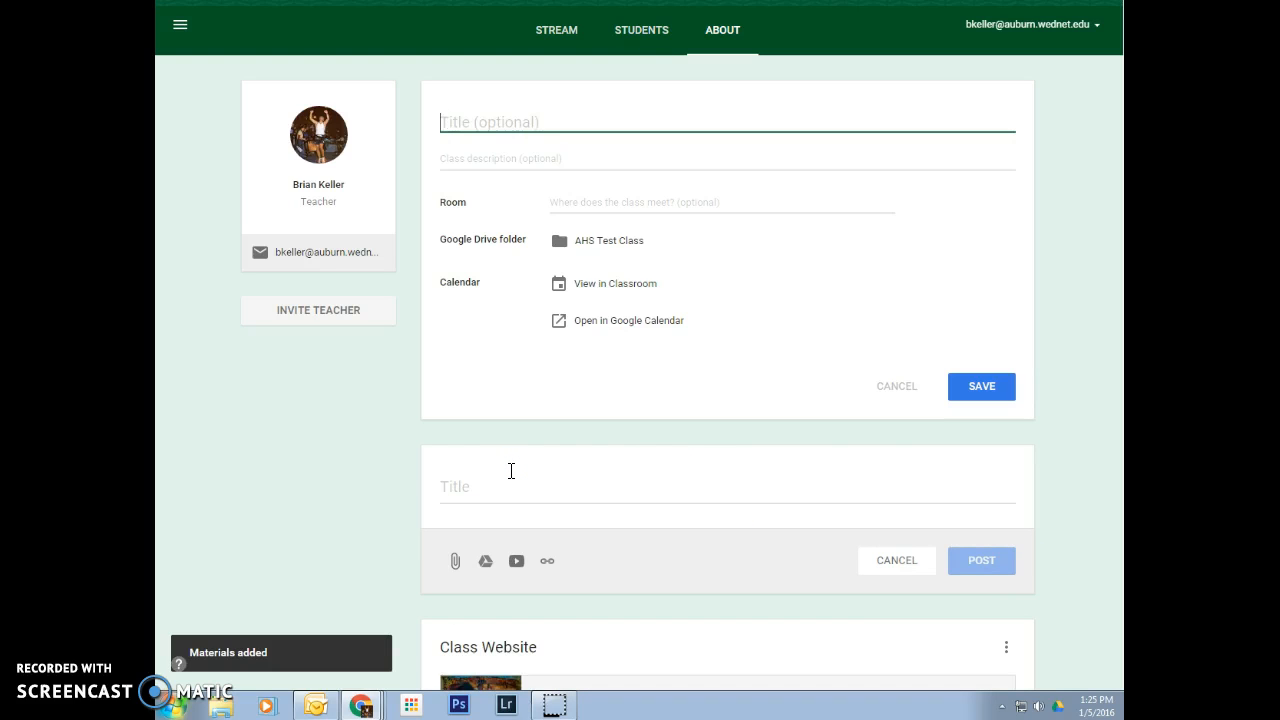
left_click(510, 471)
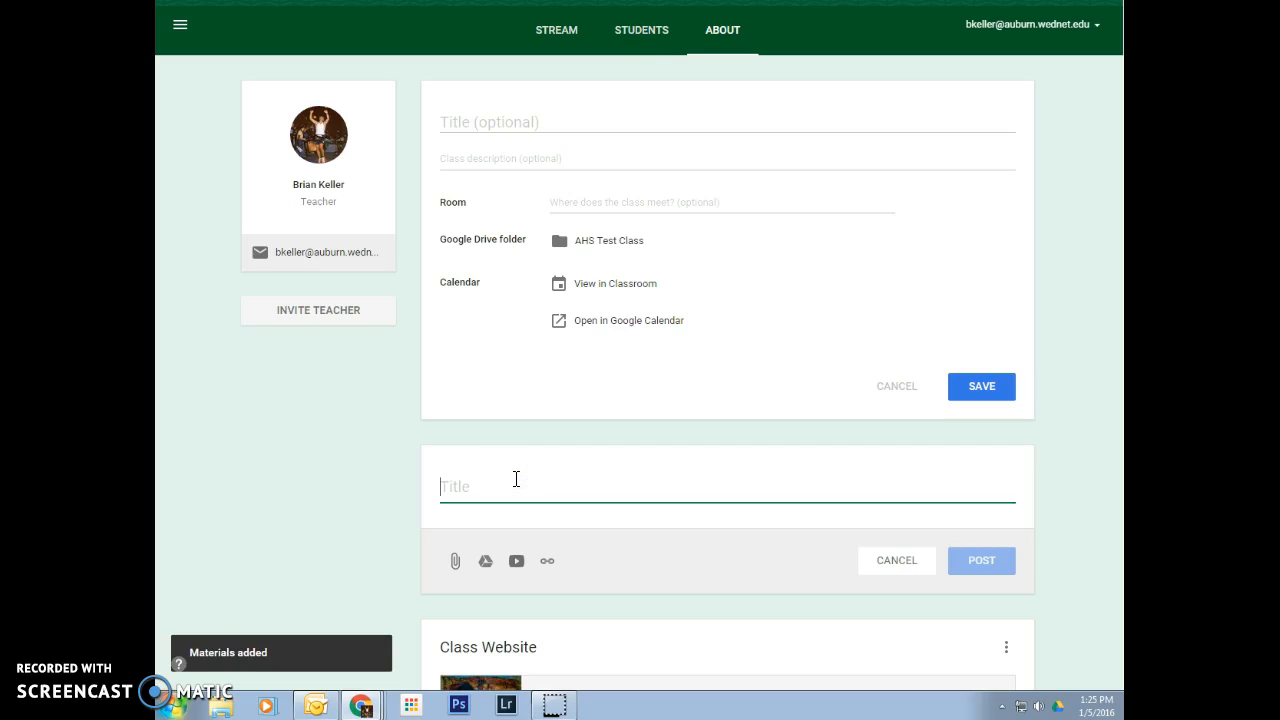
type("Quie")
key("BackSpace")
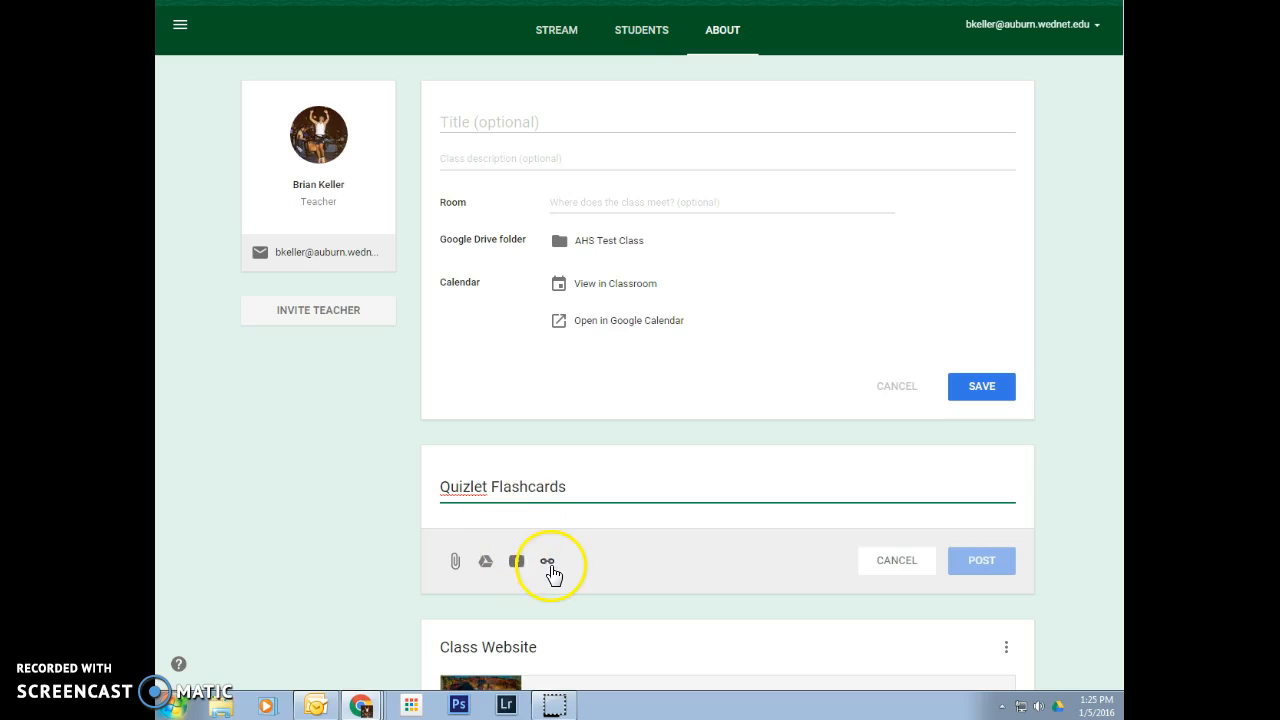
Start adding a link to the Quizlet Flashcards material, open Quizlet in a new tab, and copy its address for the link.
left_click(547, 563)
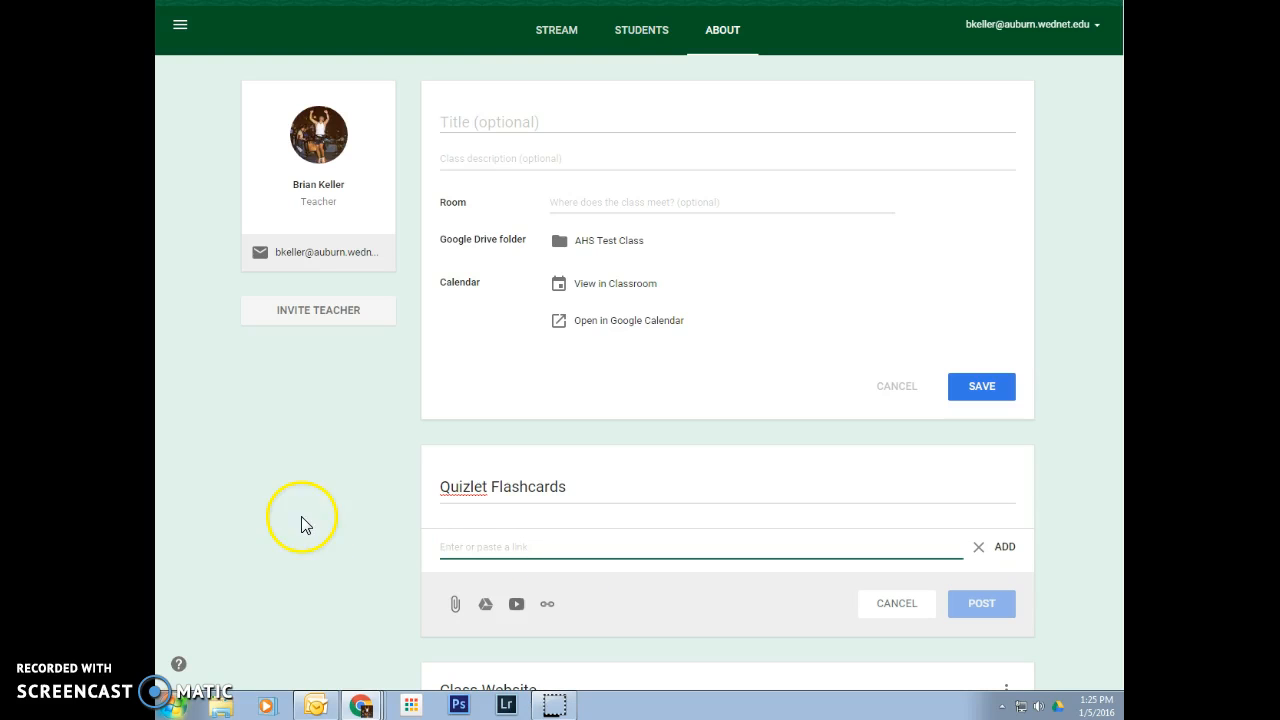
key("ctrl+t")
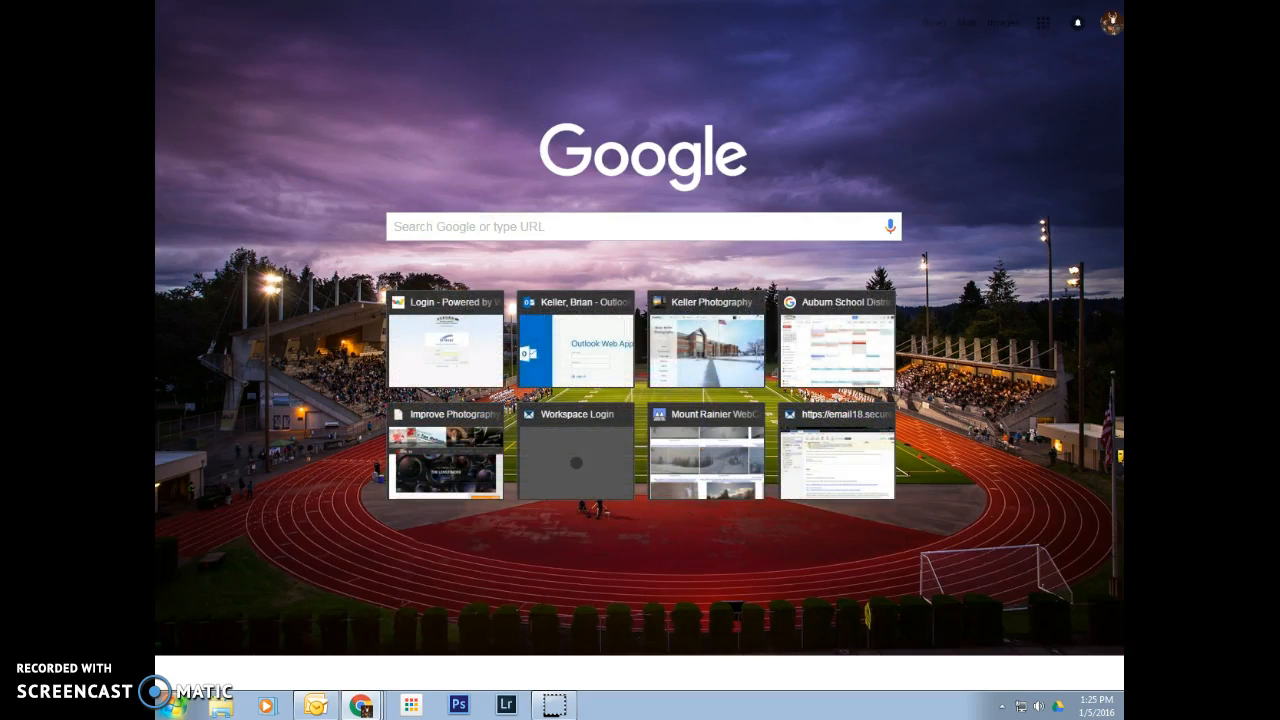
type("quiz")
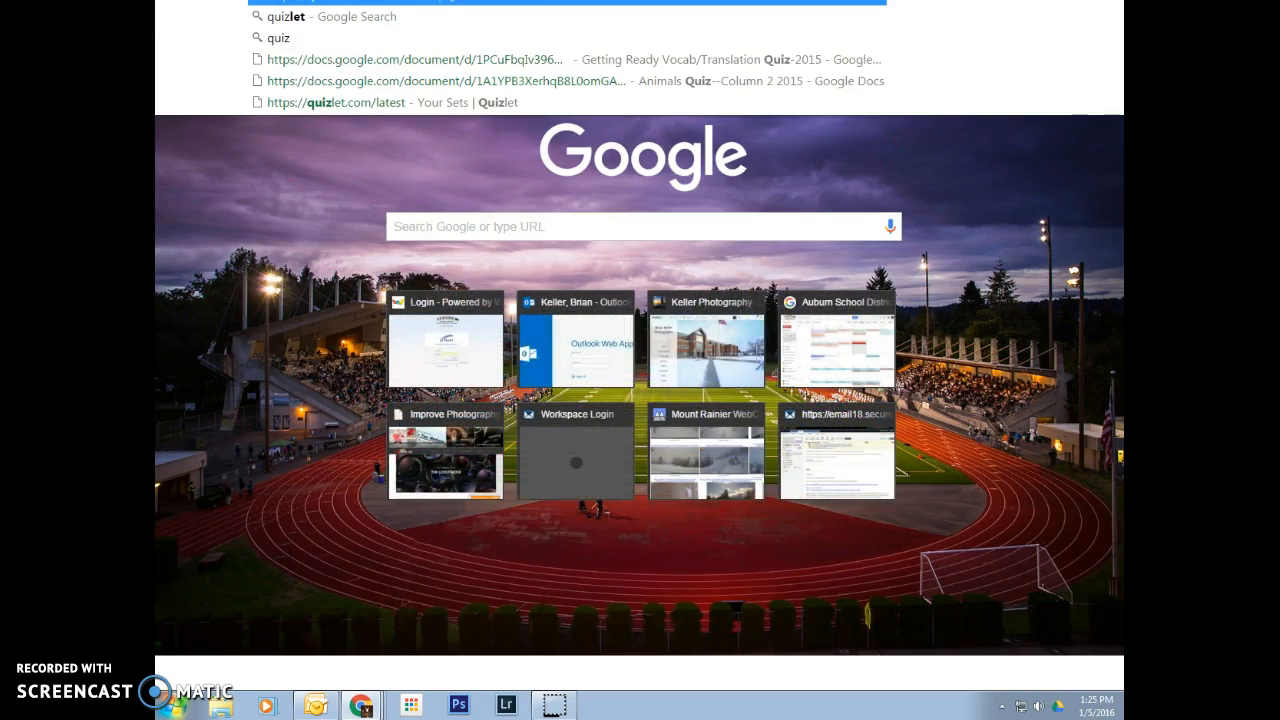
key("Return")
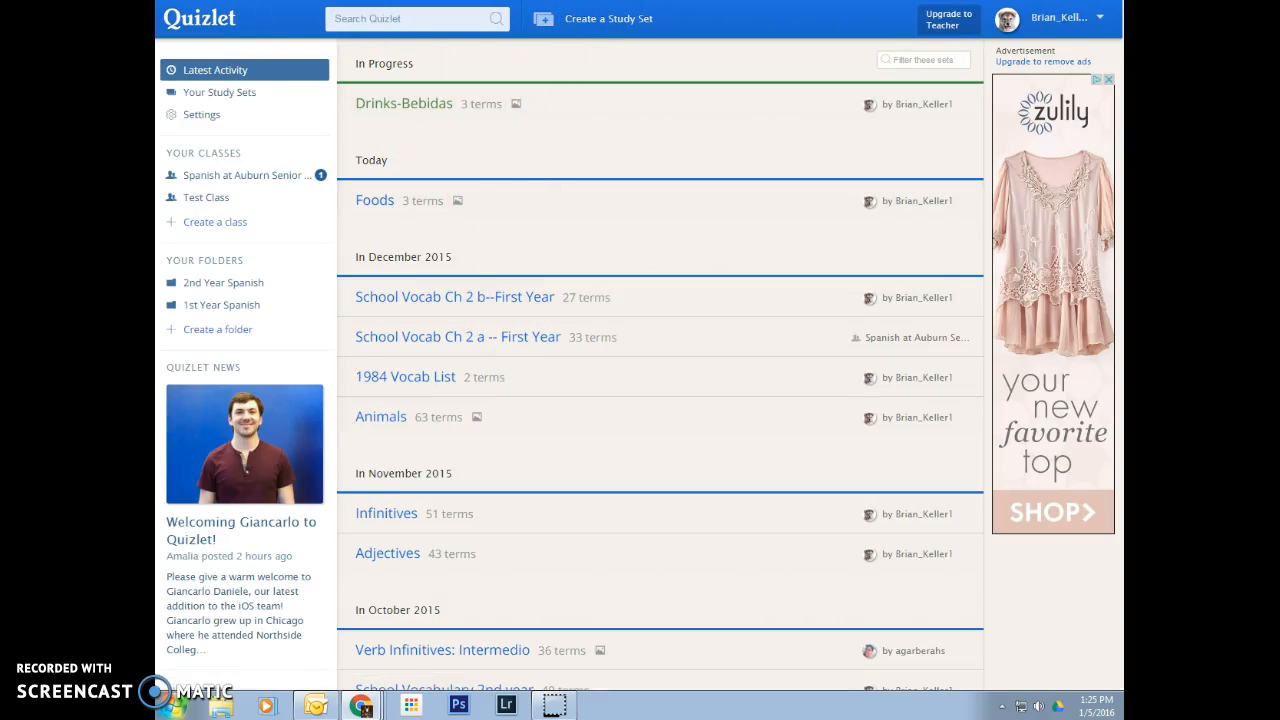
right_click(393, 0)
left_click(452, 23)
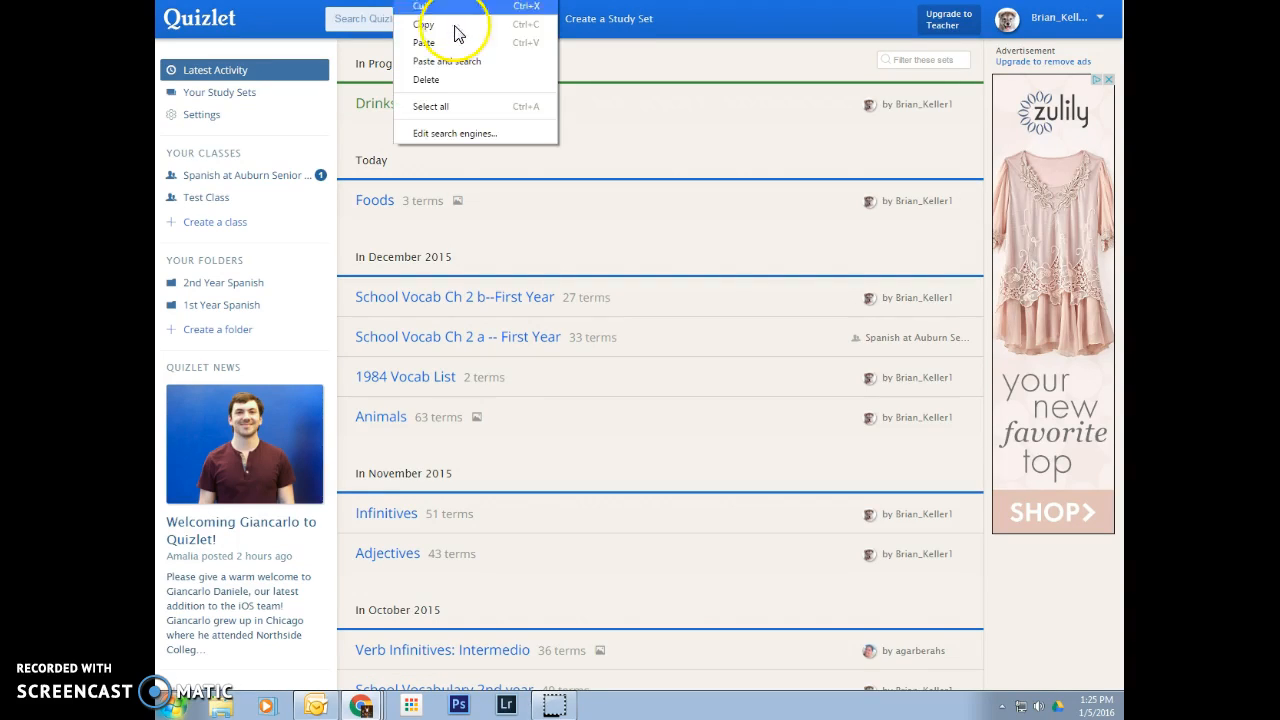
left_click(448, 0)
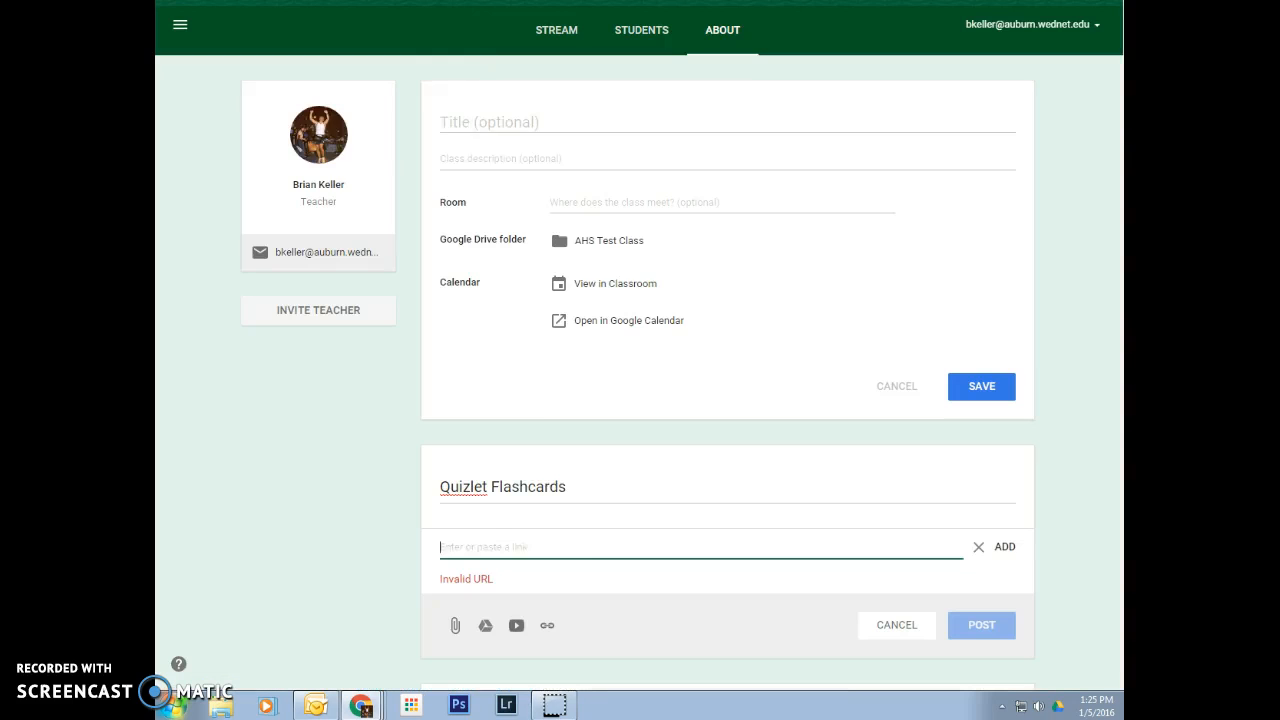
right_click(489, 550)
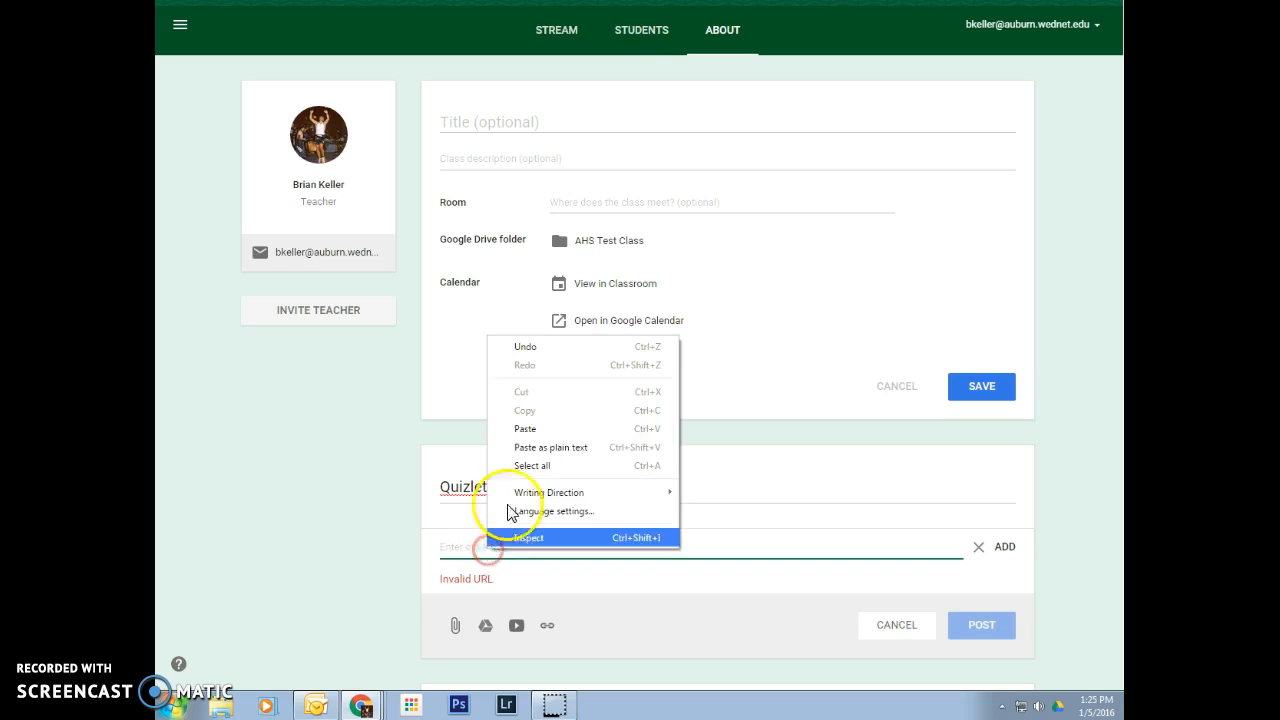
left_click(525, 426)
left_click(1003, 548)
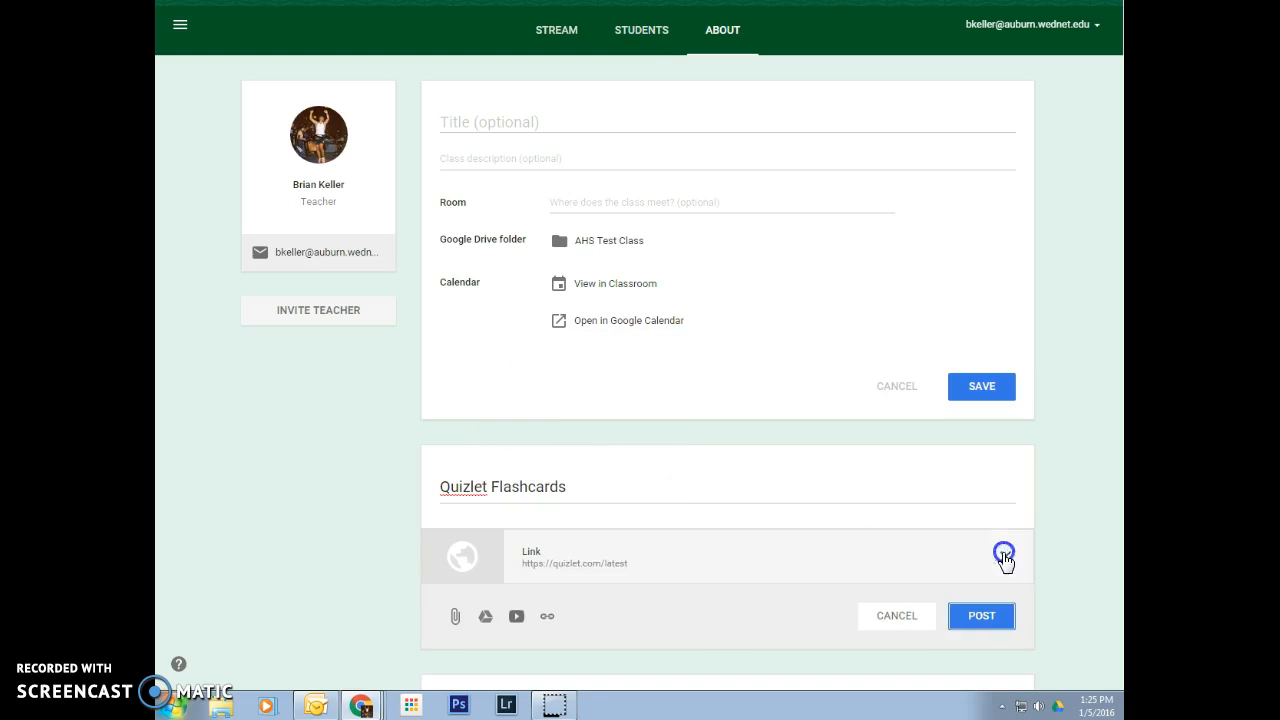
left_click(966, 615)
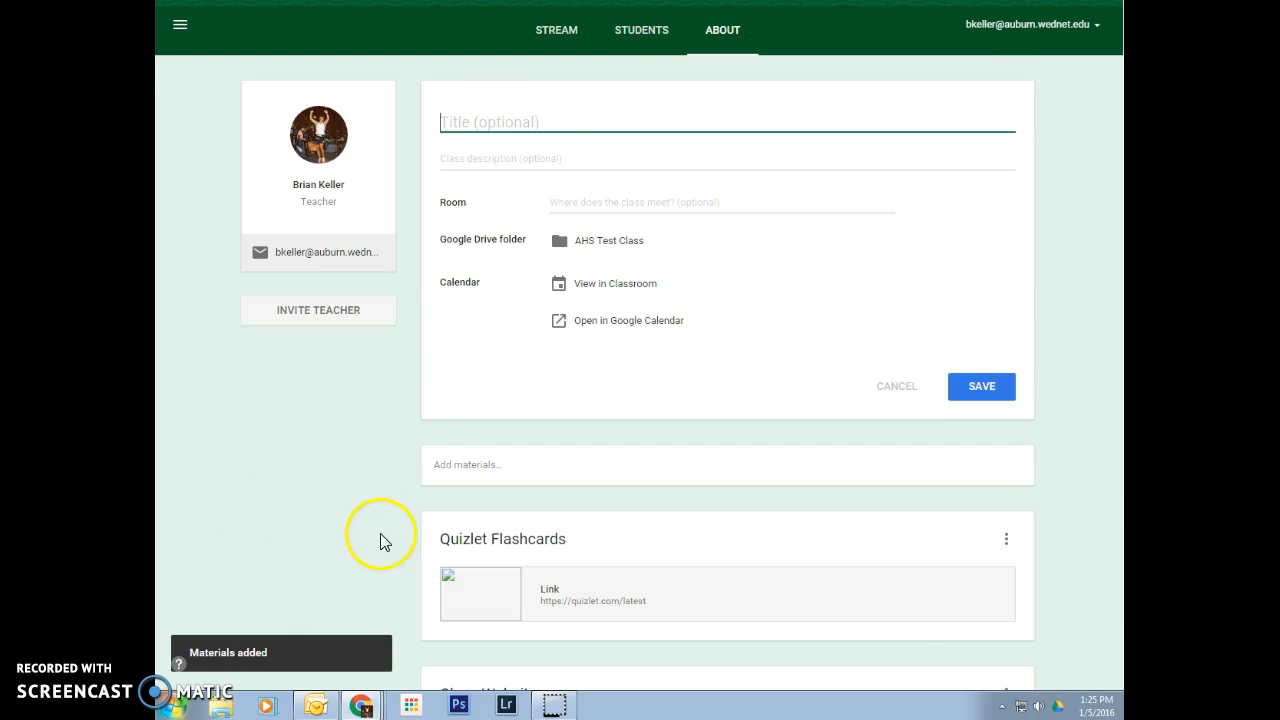
Open the class stream and apply the gallery's paintbrushes image (09_brushes.jpg) as the class theme.
scroll(400, 450, "down", 2)
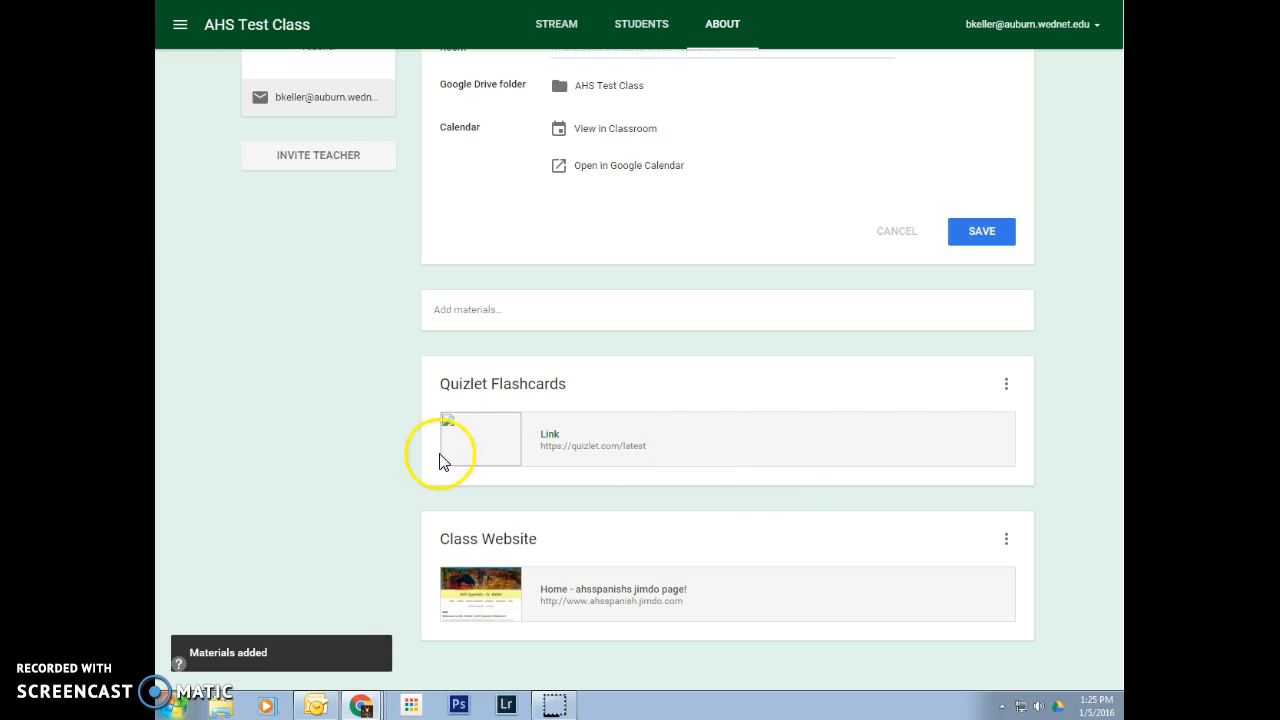
scroll(370, 453, "up", 5)
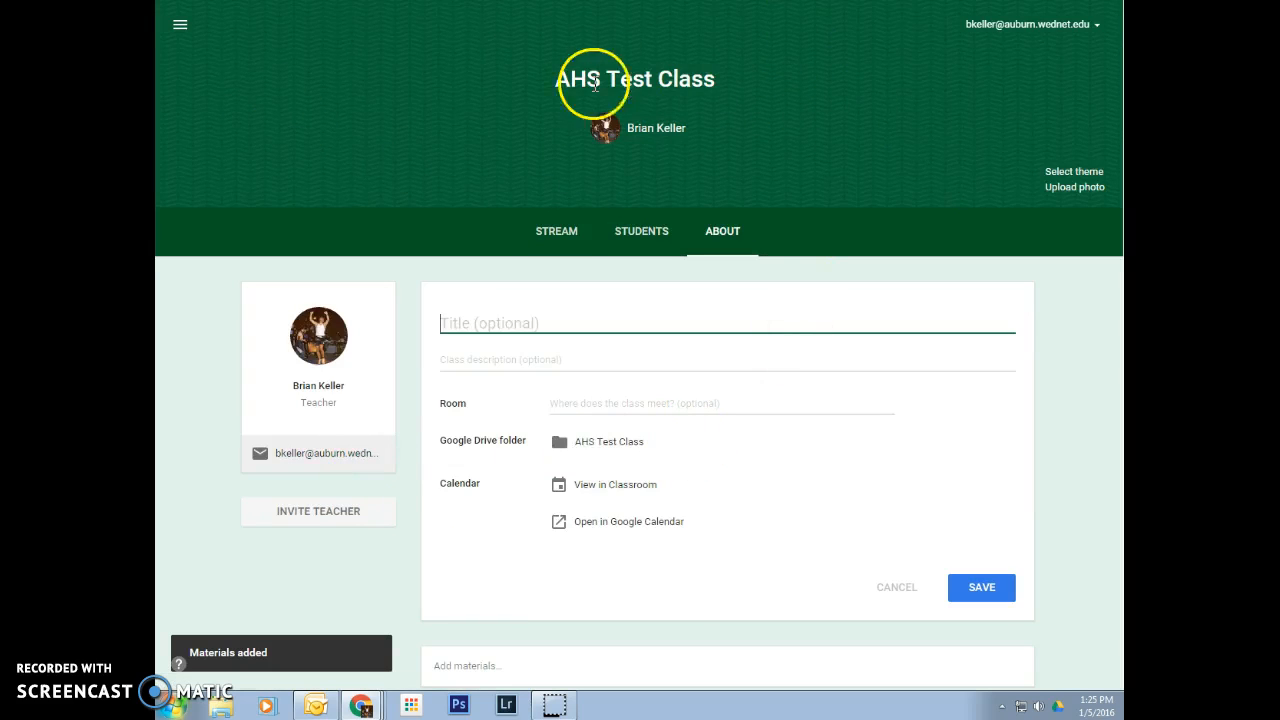
left_click(566, 236)
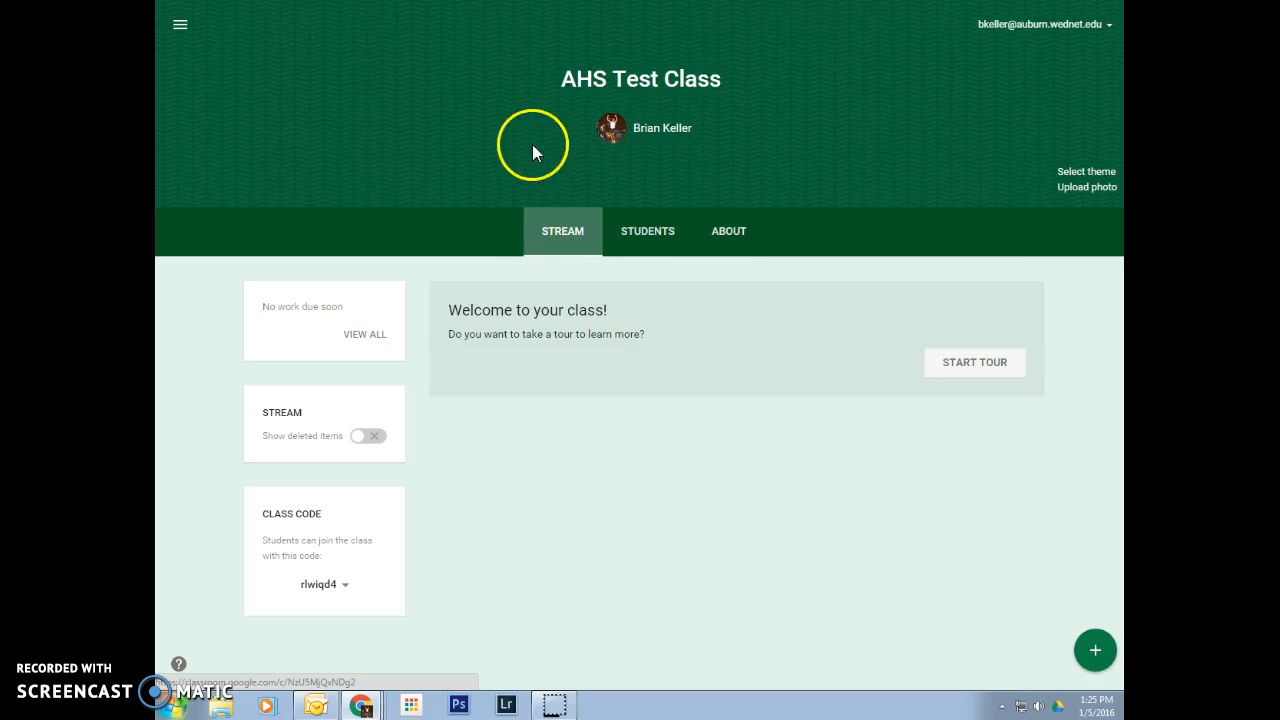
left_click(1082, 172)
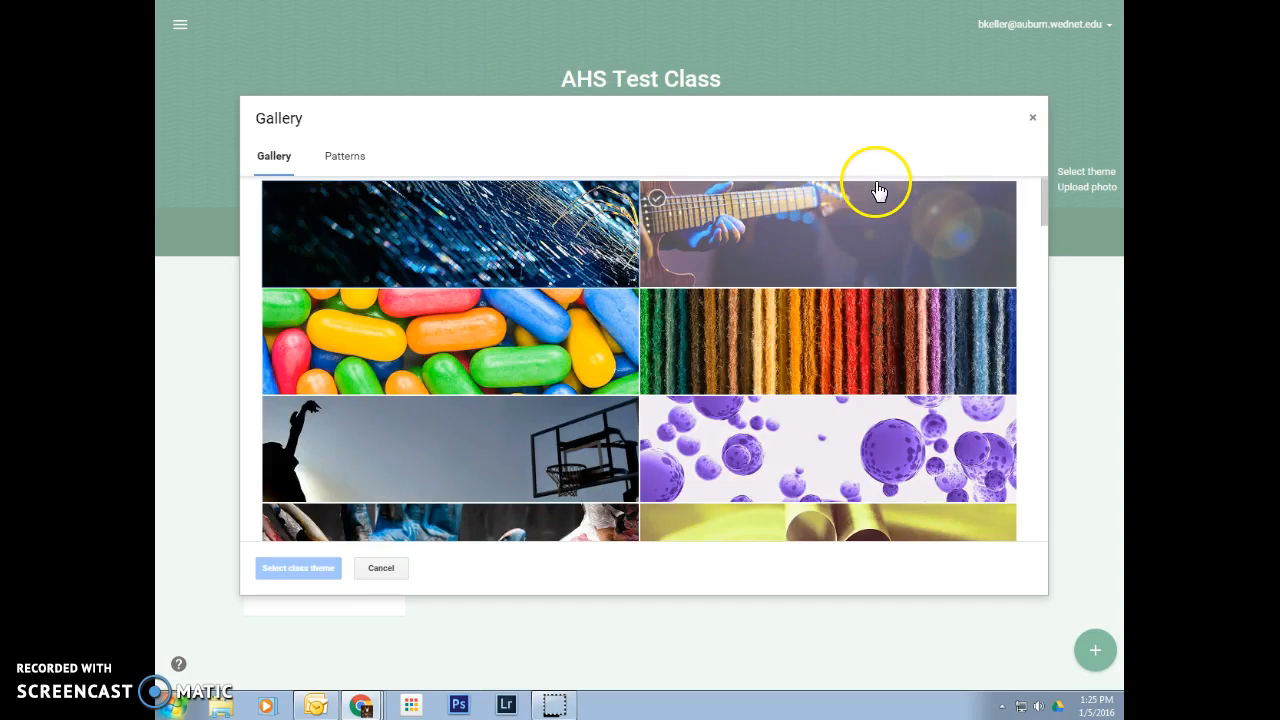
scroll(885, 200, "down", 3)
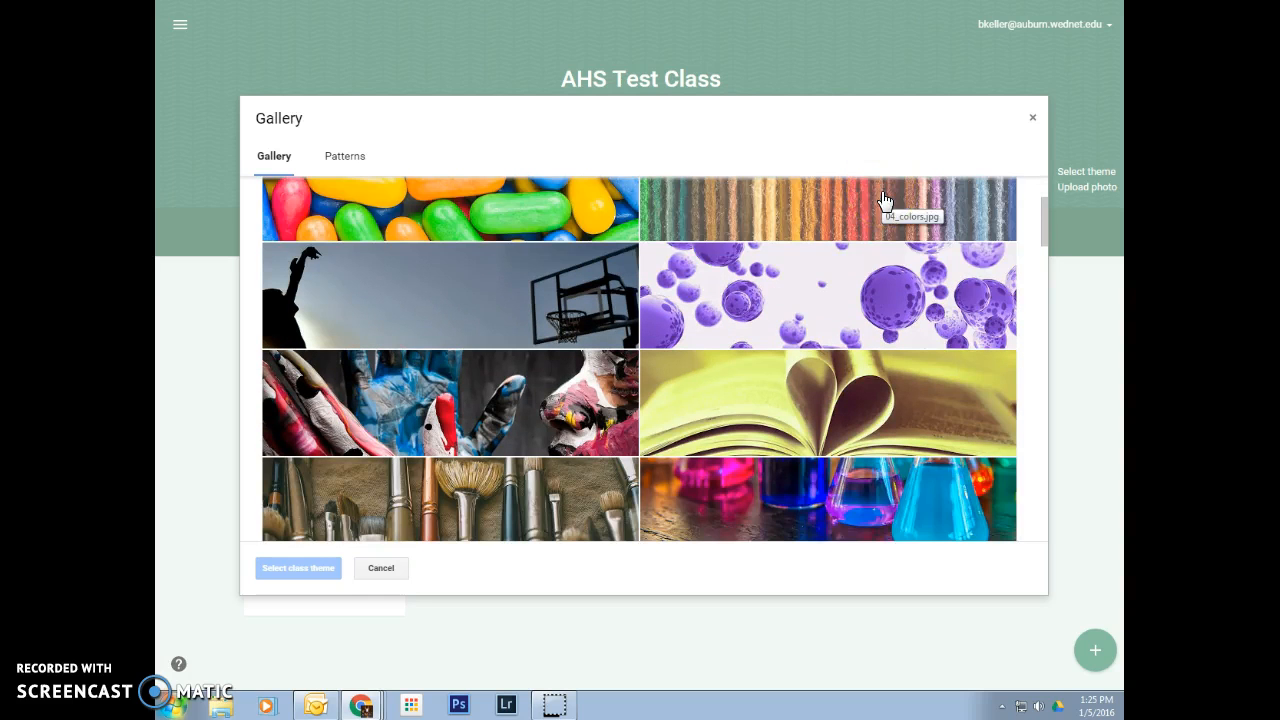
scroll(886, 204, "down", 3)
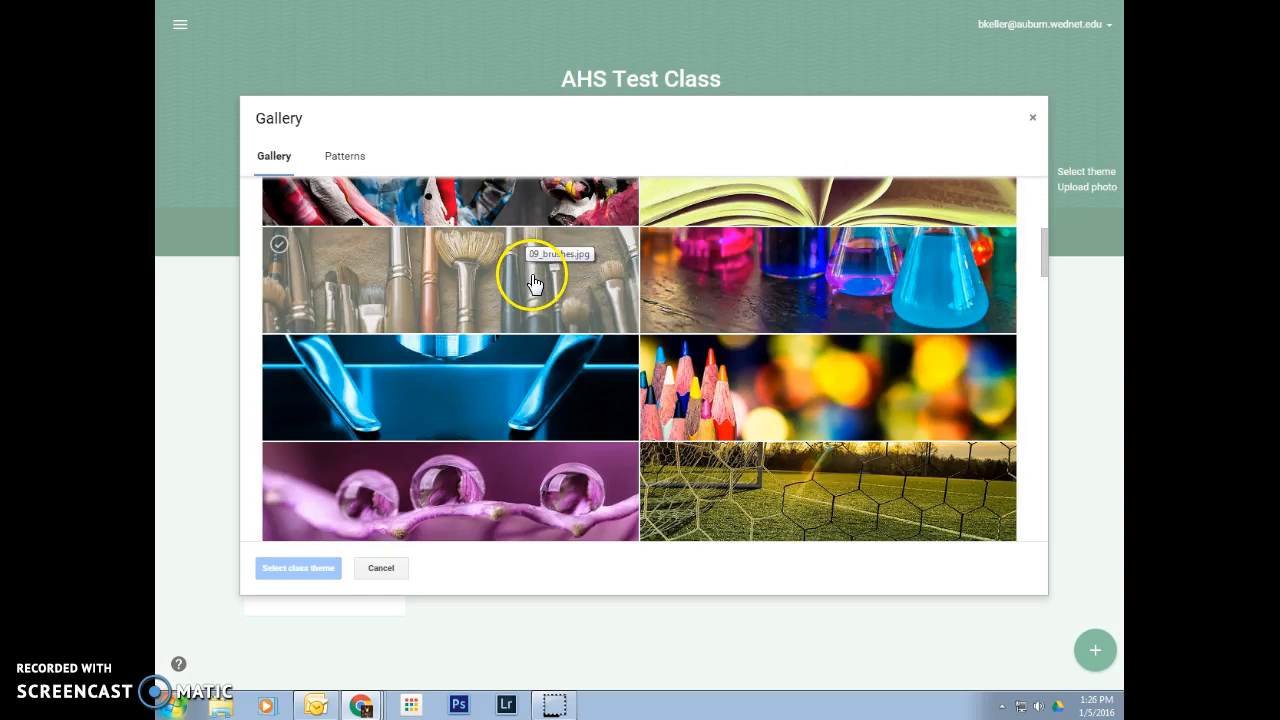
left_click(533, 283)
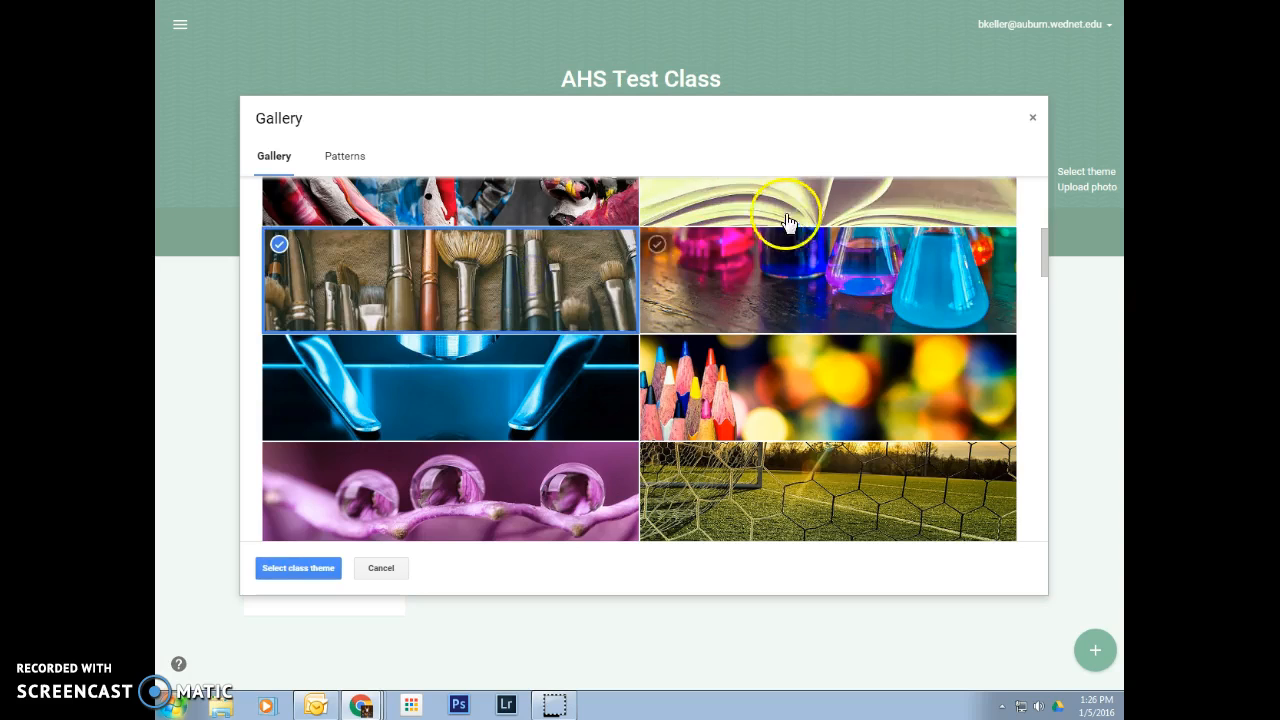
left_click(295, 580)
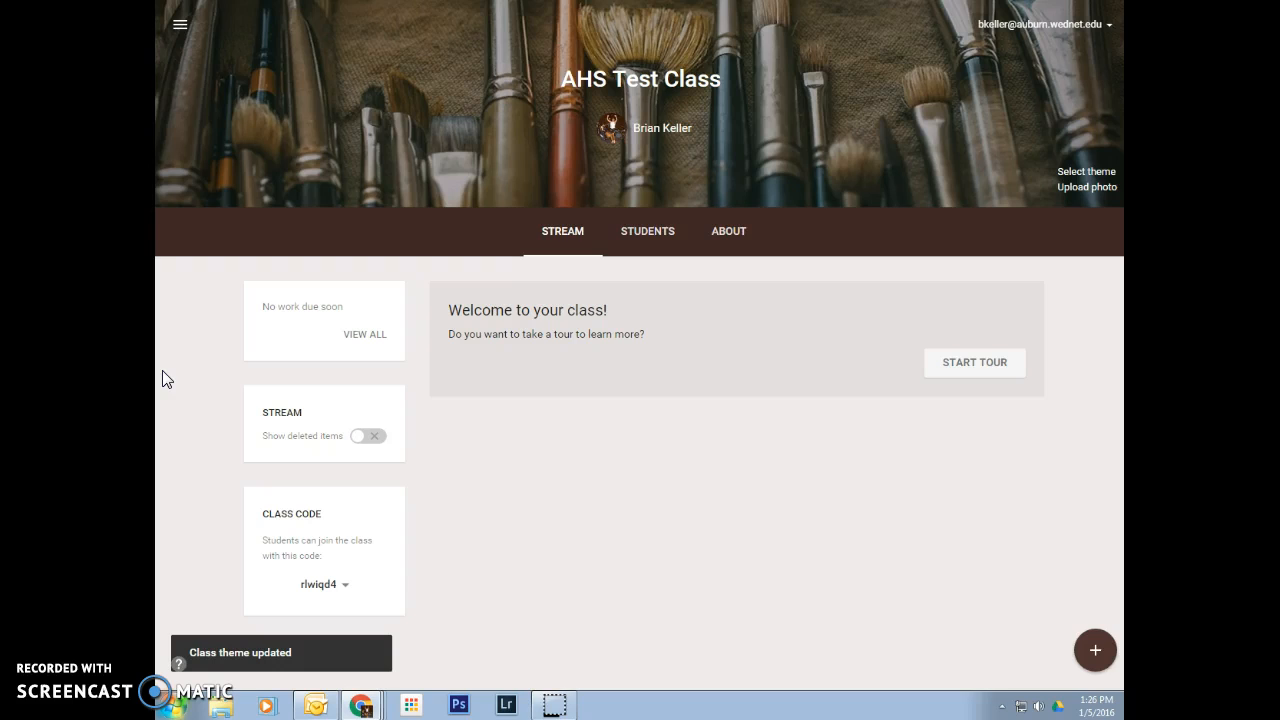
Upload the photo of a baby crawling in leaves from the computer for the class theme.
left_click(1076, 188)
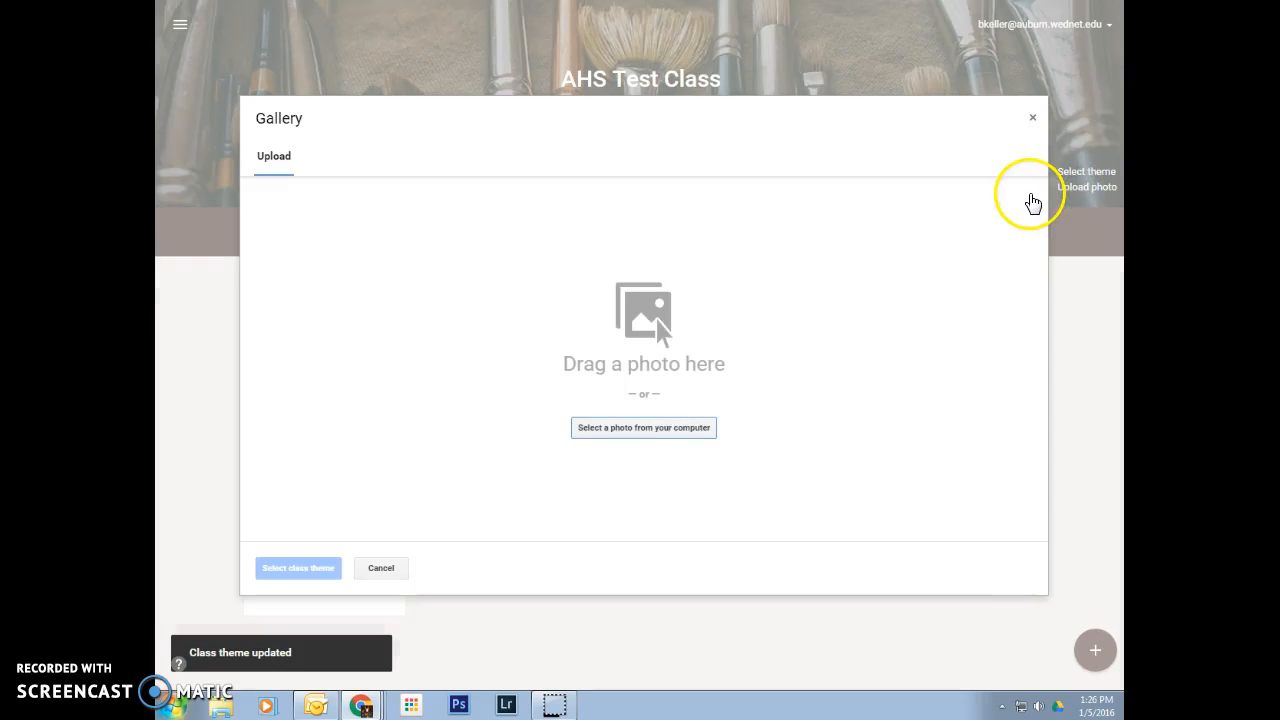
left_click(699, 432)
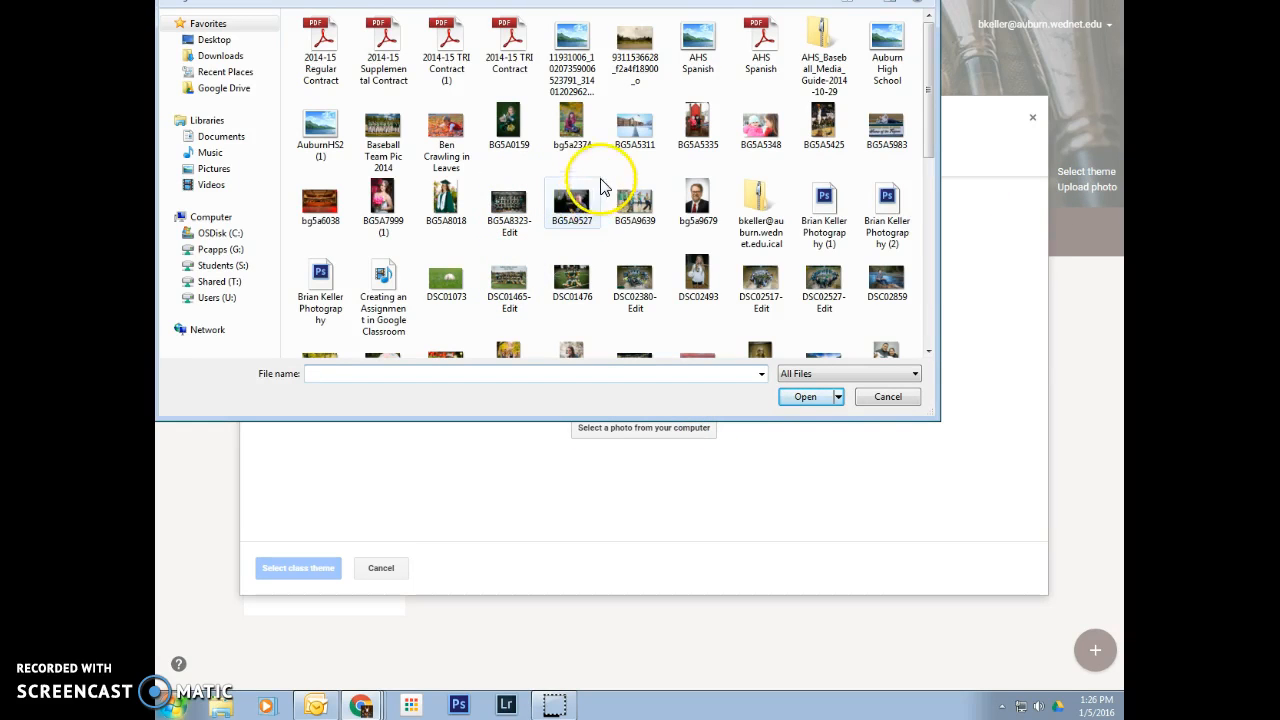
left_click(446, 133)
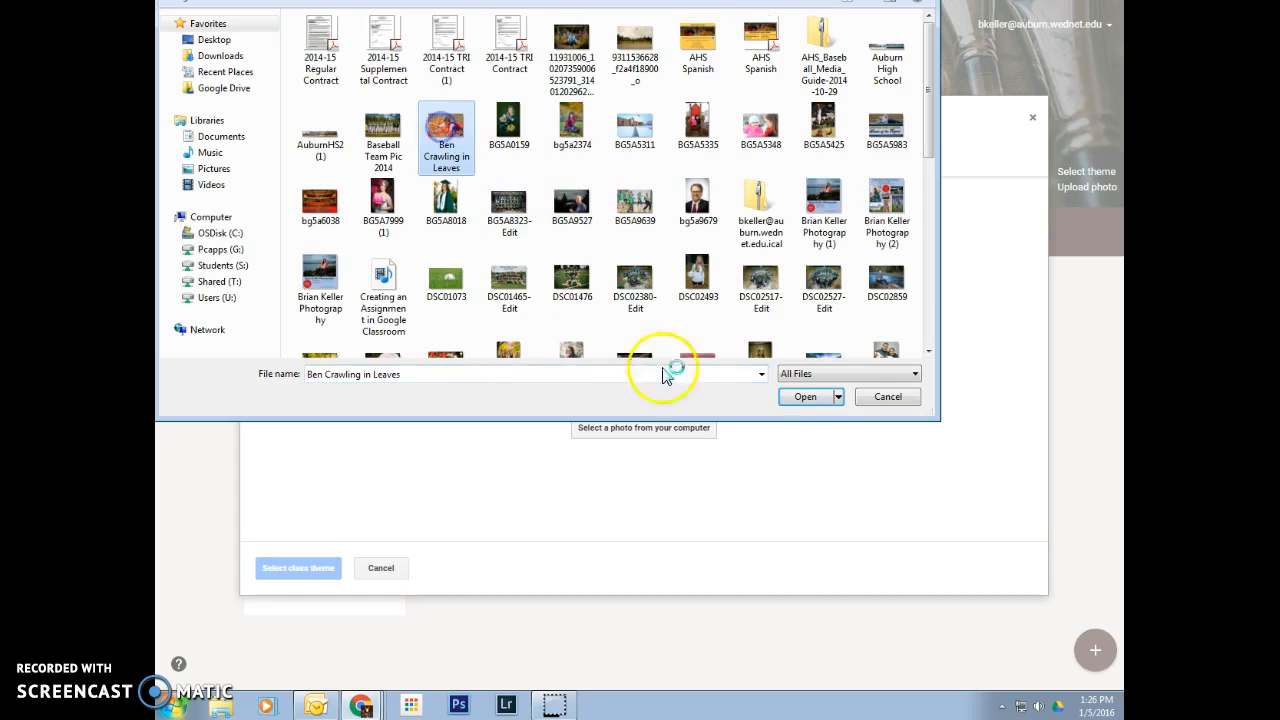
left_click(810, 397)
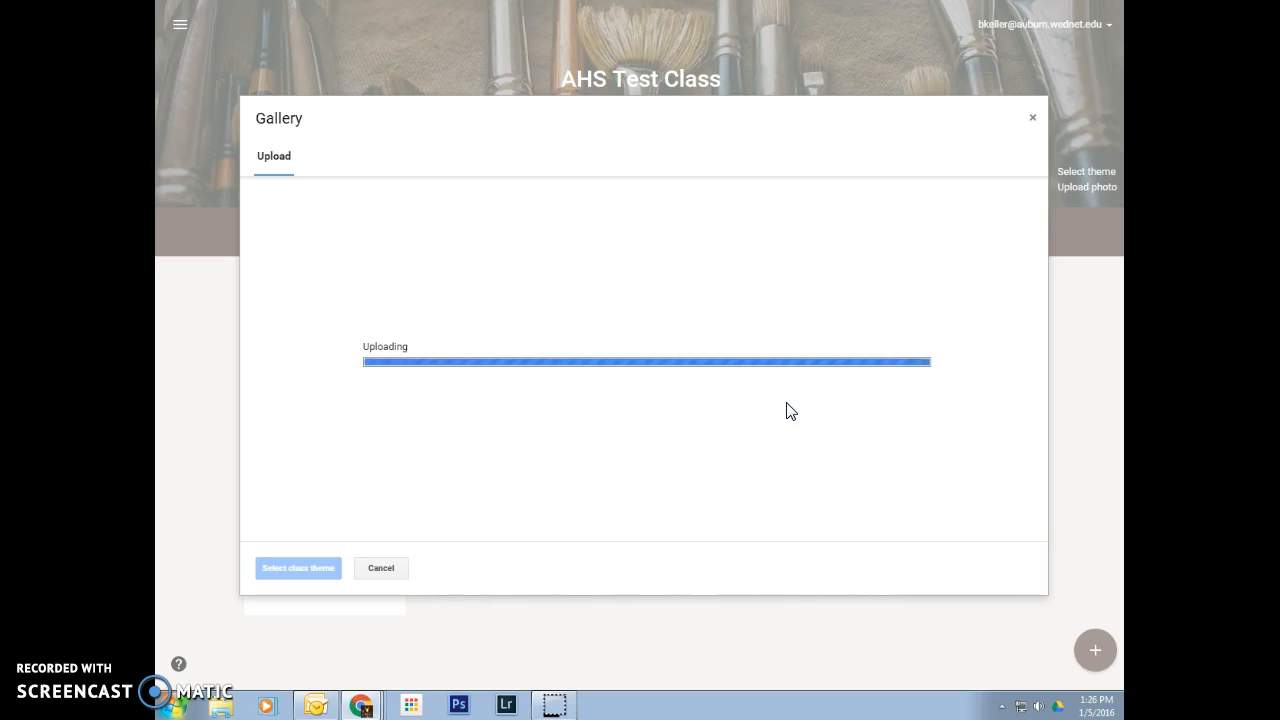
Crop the uploaded photo to its full width around the baby's head and set it as the class theme.
mouse_move(673, 358)
left_mouse_down()
mouse_move(684, 317)
mouse_move(688, 342)
left_mouse_up()
left_click_drag(507, 390, 458, 420)
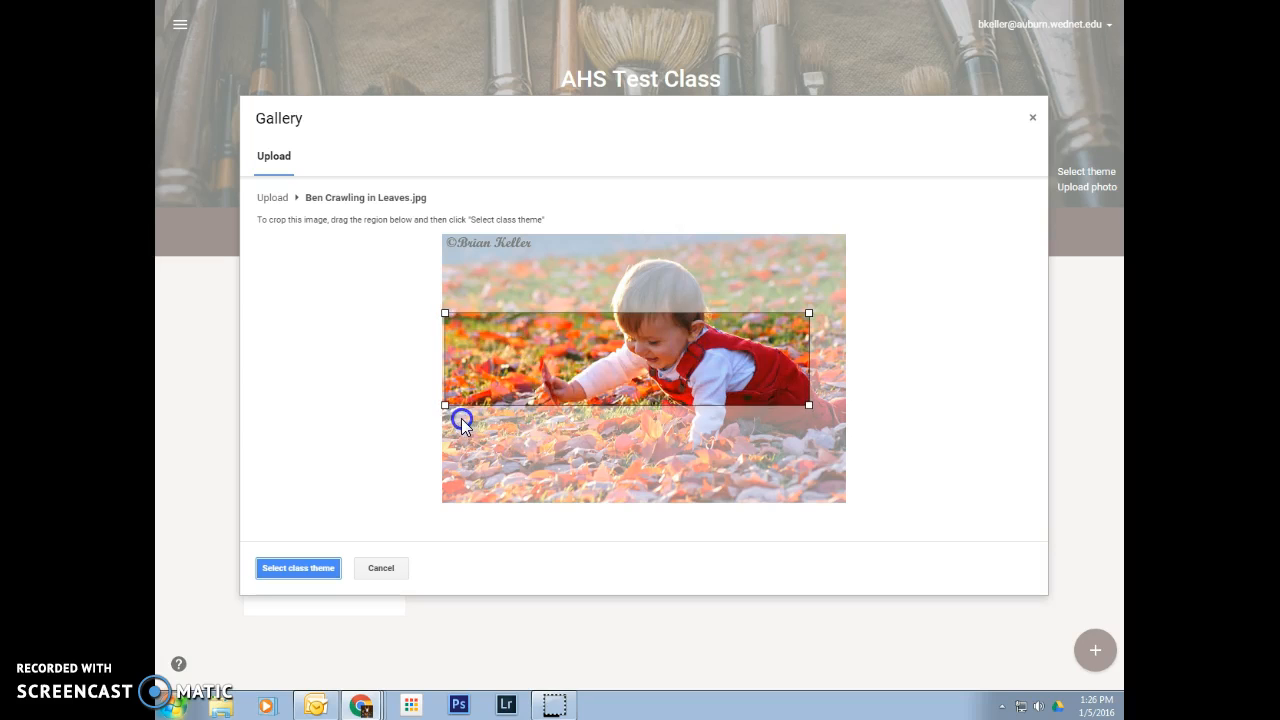
left_click_drag(808, 308, 823, 275)
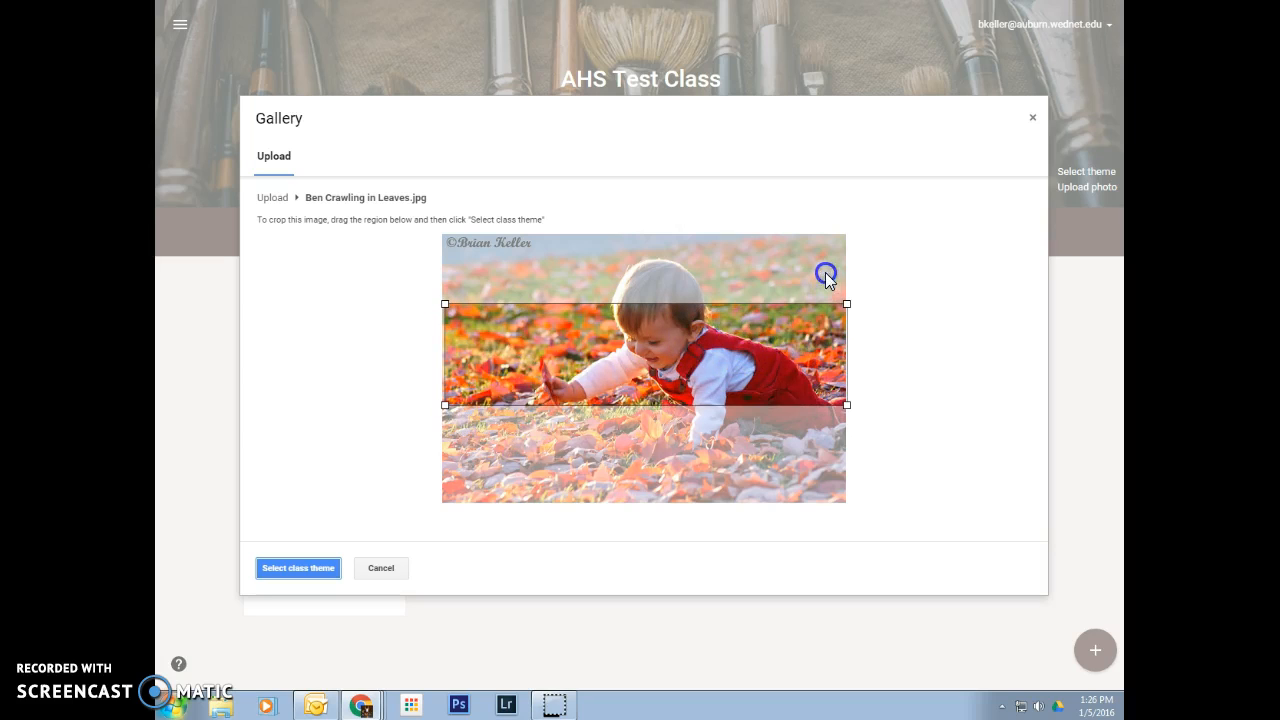
left_click_drag(727, 320, 727, 285)
left_click(298, 568)
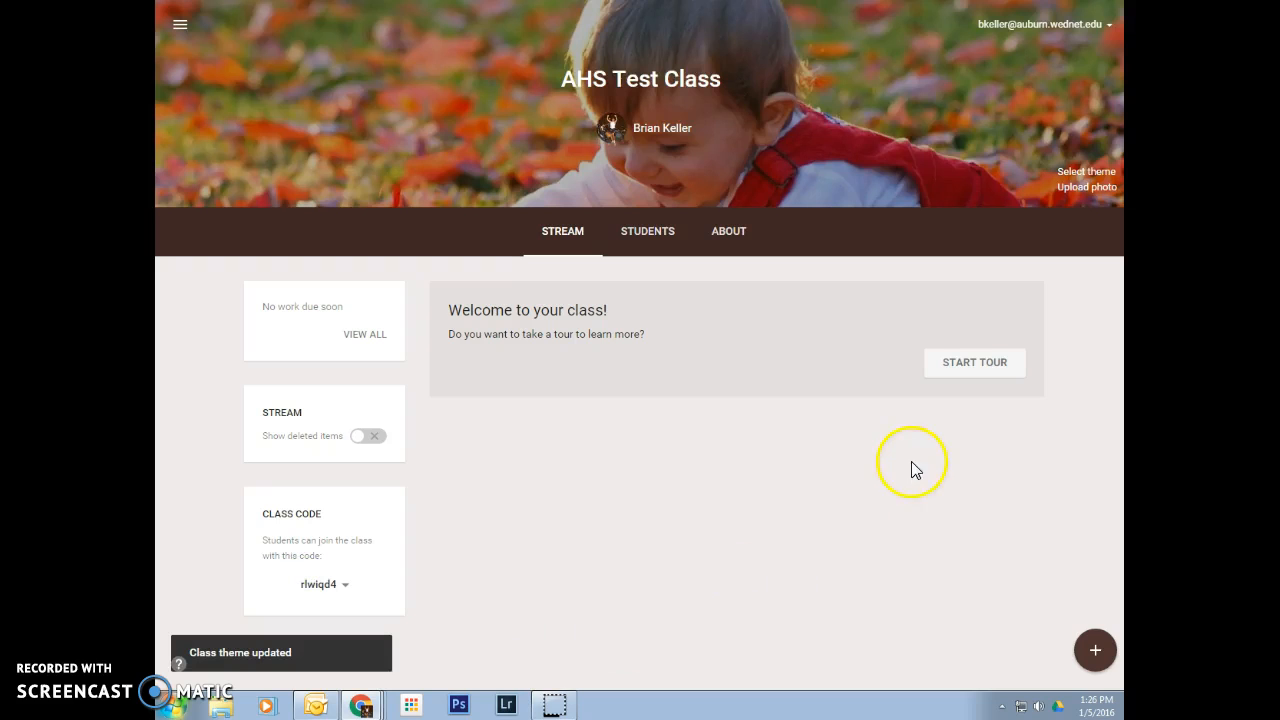
Apply the gallery image of a person shining a light into a purple night sky as the class theme.
left_click(1072, 174)
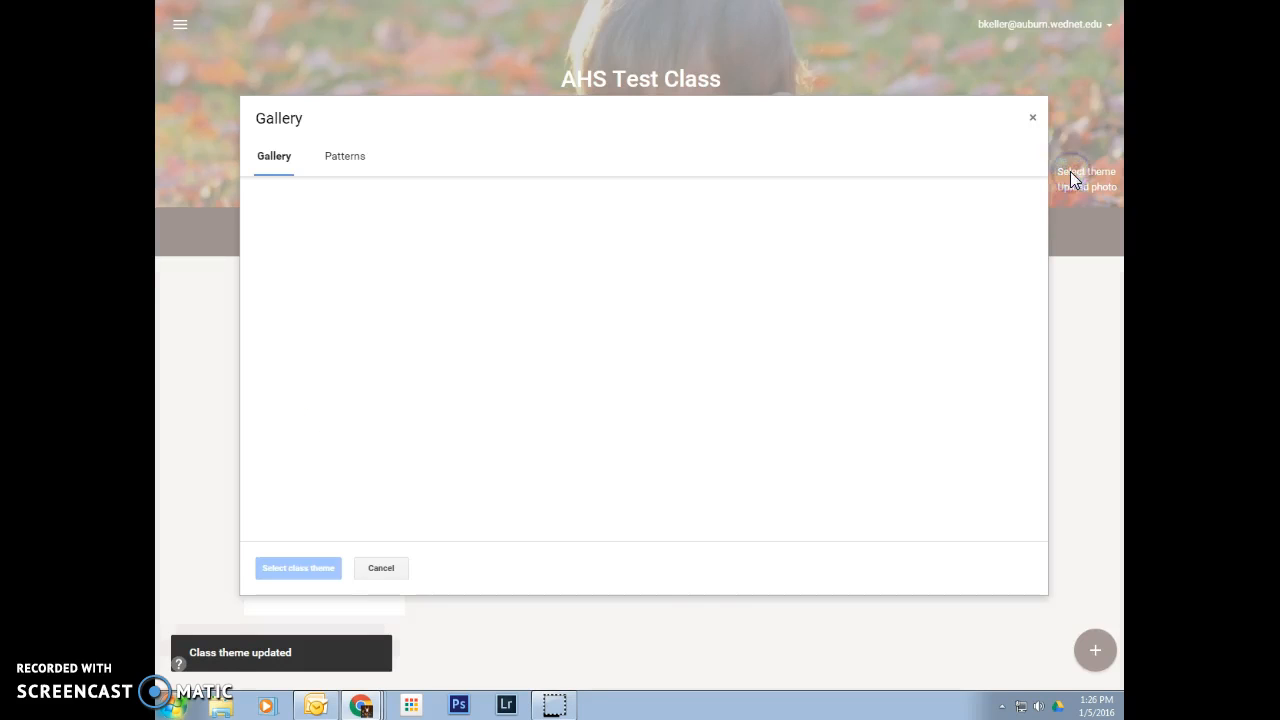
scroll(845, 436, "down", 2)
scroll(845, 436, "down", 10)
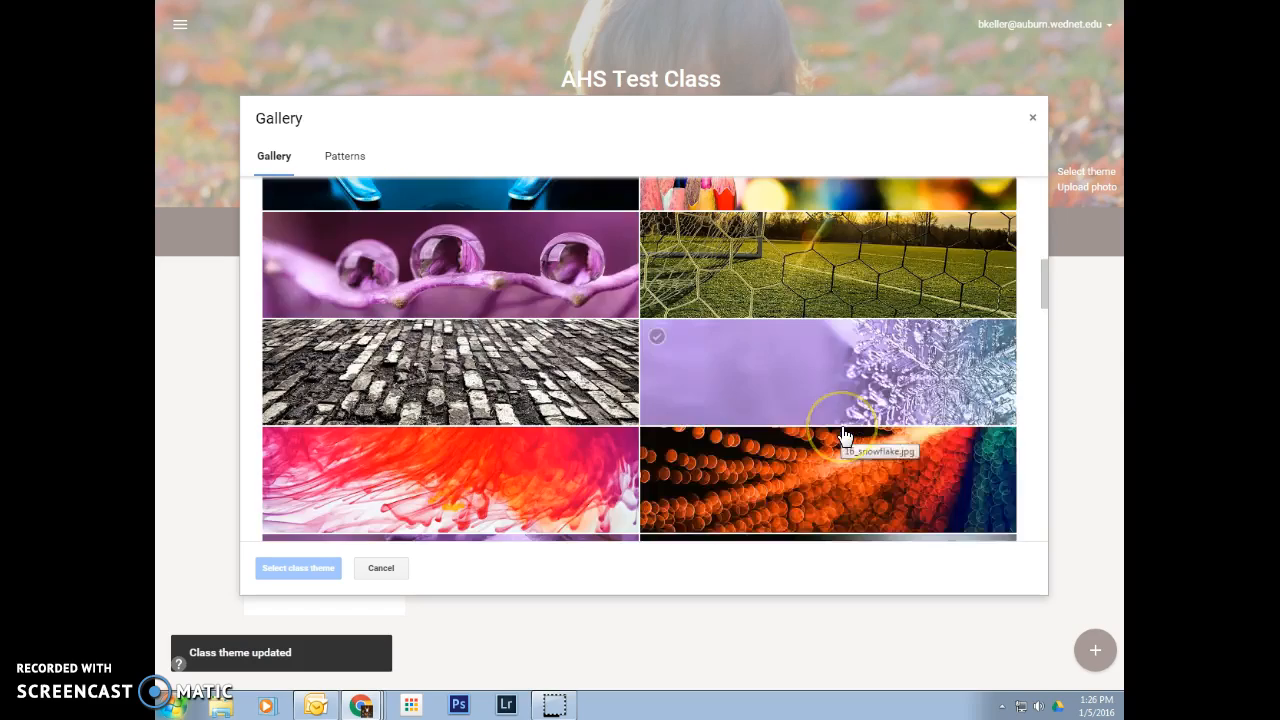
scroll(845, 436, "down", 3)
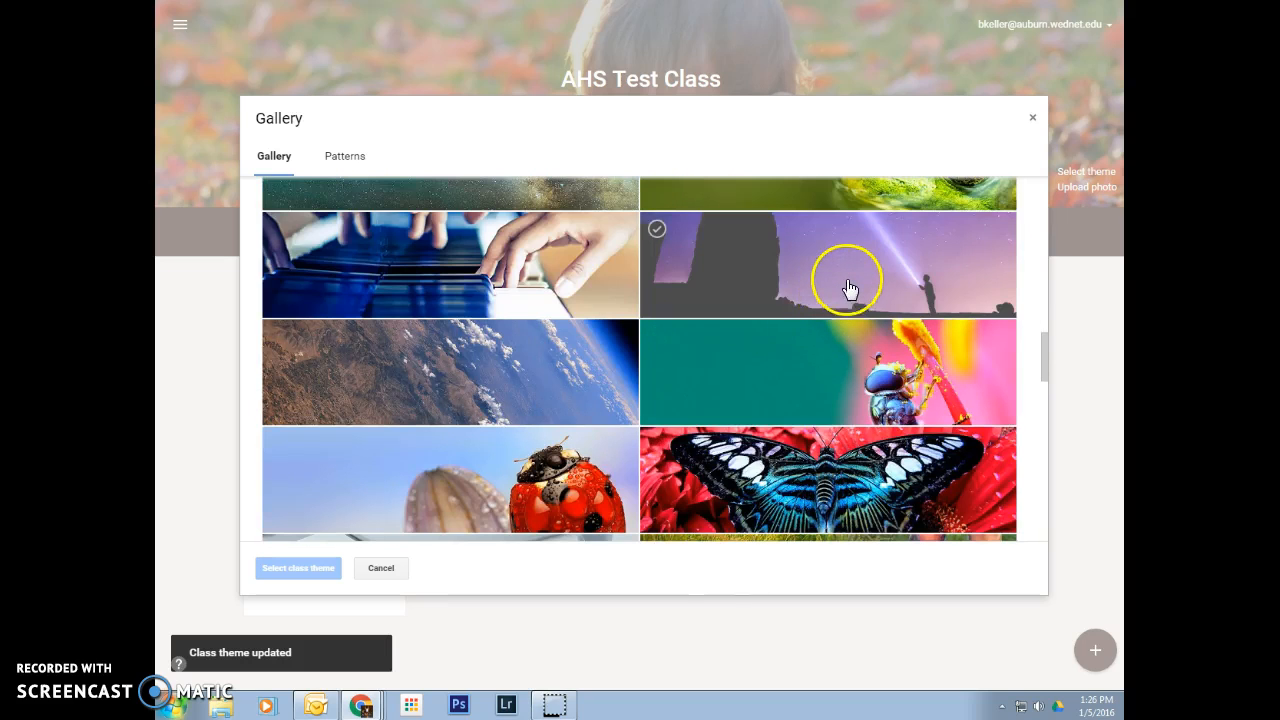
left_click(847, 288)
left_click(310, 568)
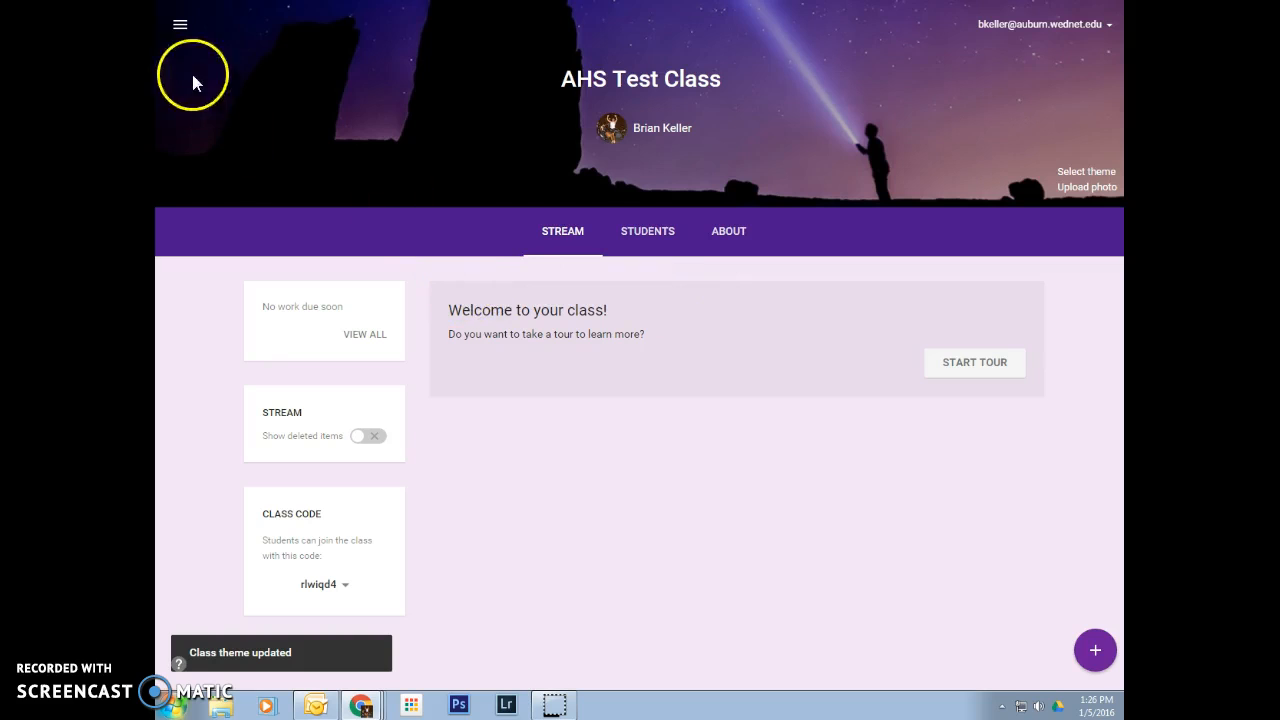
Switch to the teacher's existing test class, open its student list, and view the options for sorting students.
left_click(180, 26)
left_click(278, 563)
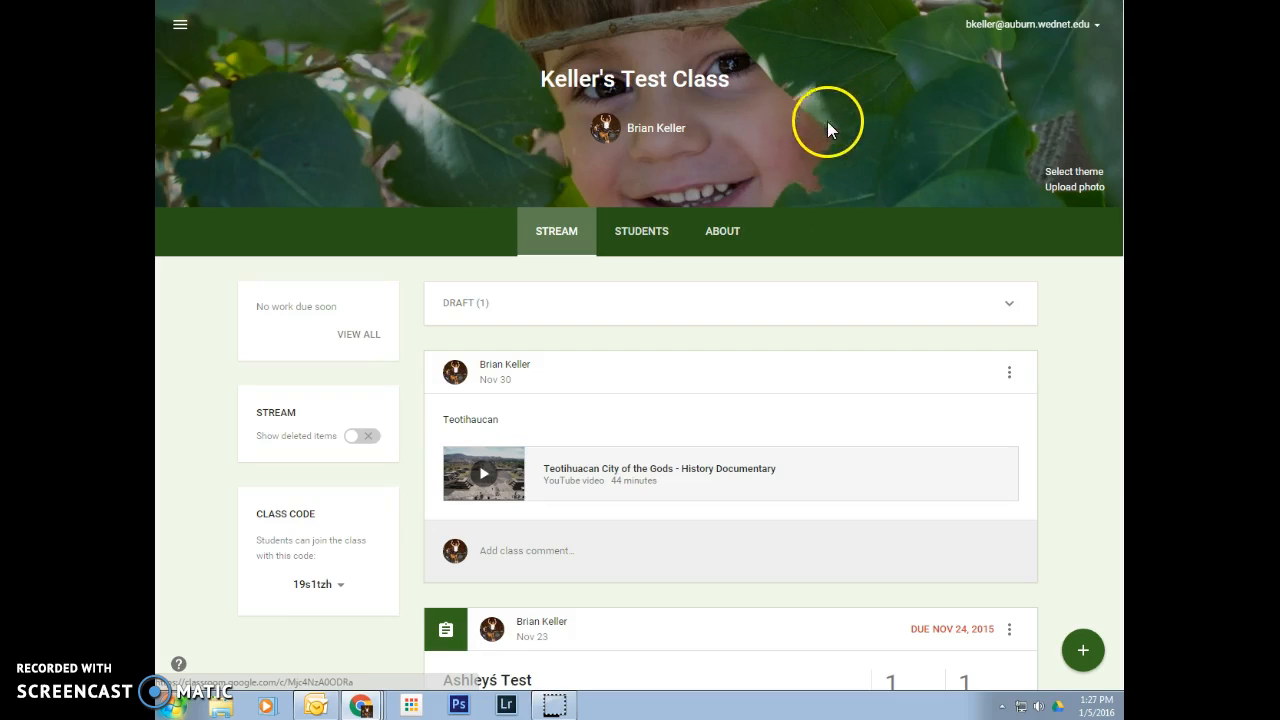
left_click(635, 234)
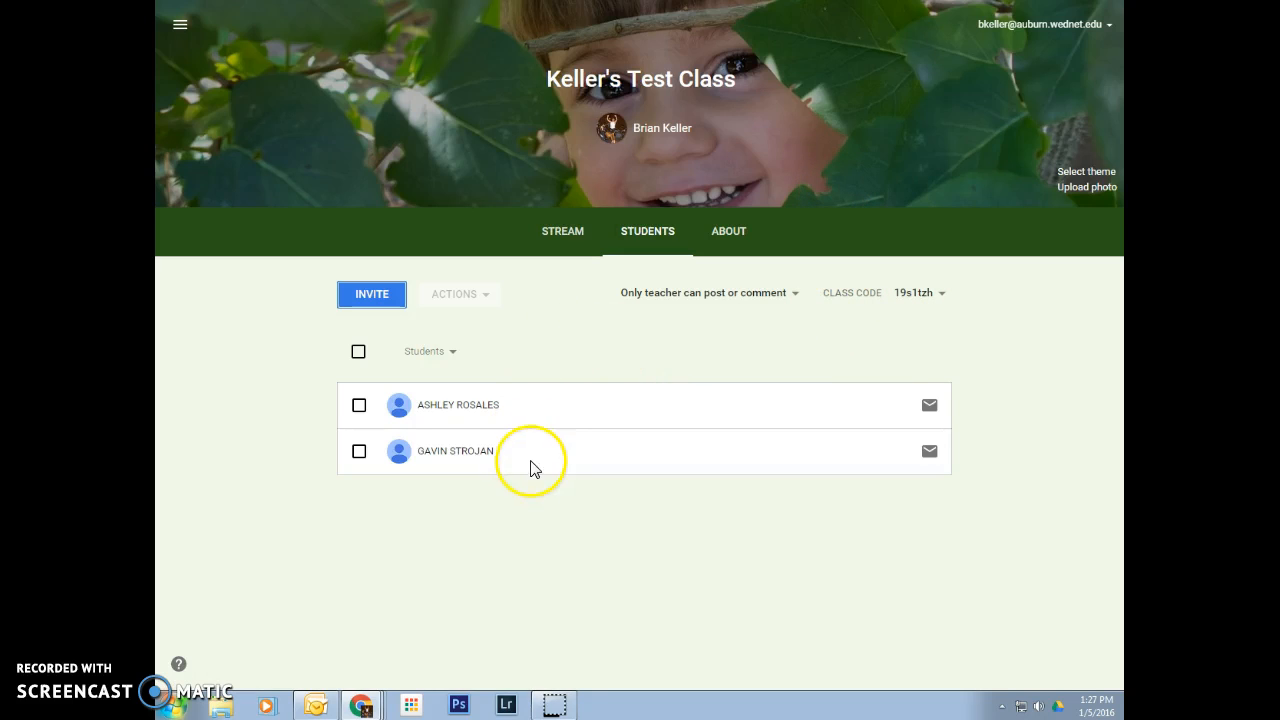
left_click(452, 352)
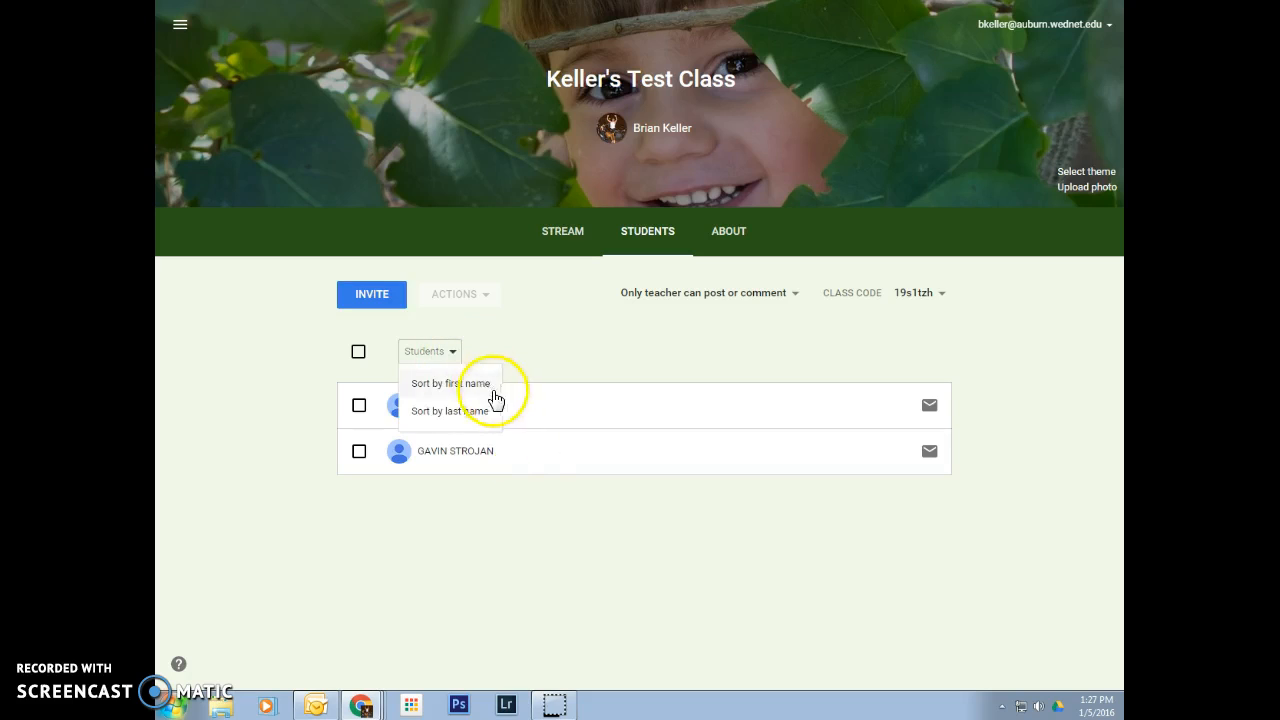
left_click(554, 346)
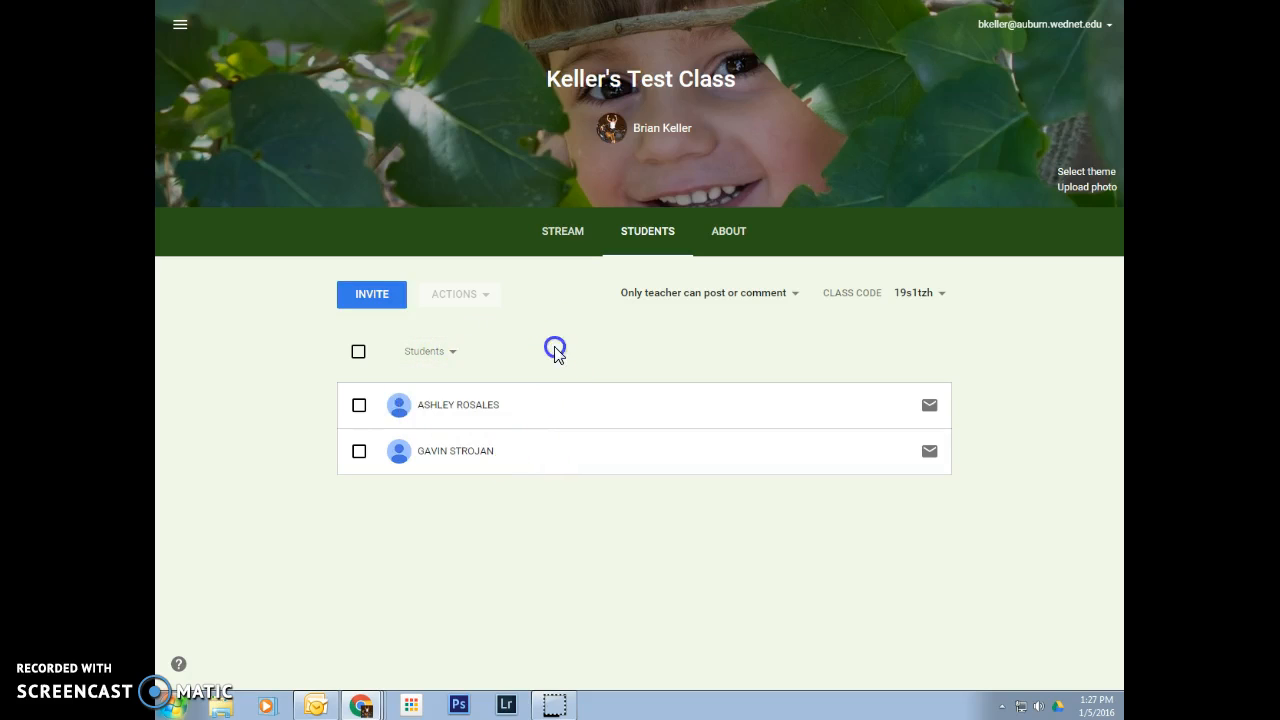
Select all students in the list and view the actions available for them.
left_click(358, 351)
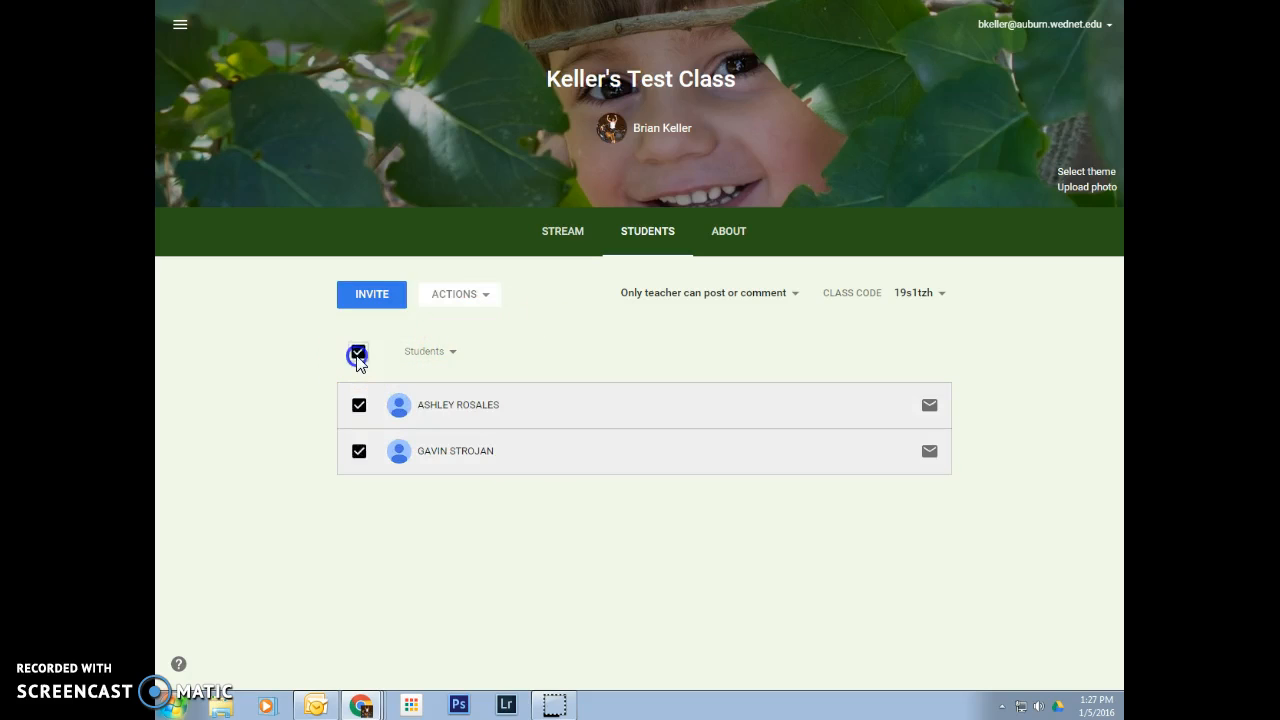
left_click(485, 296)
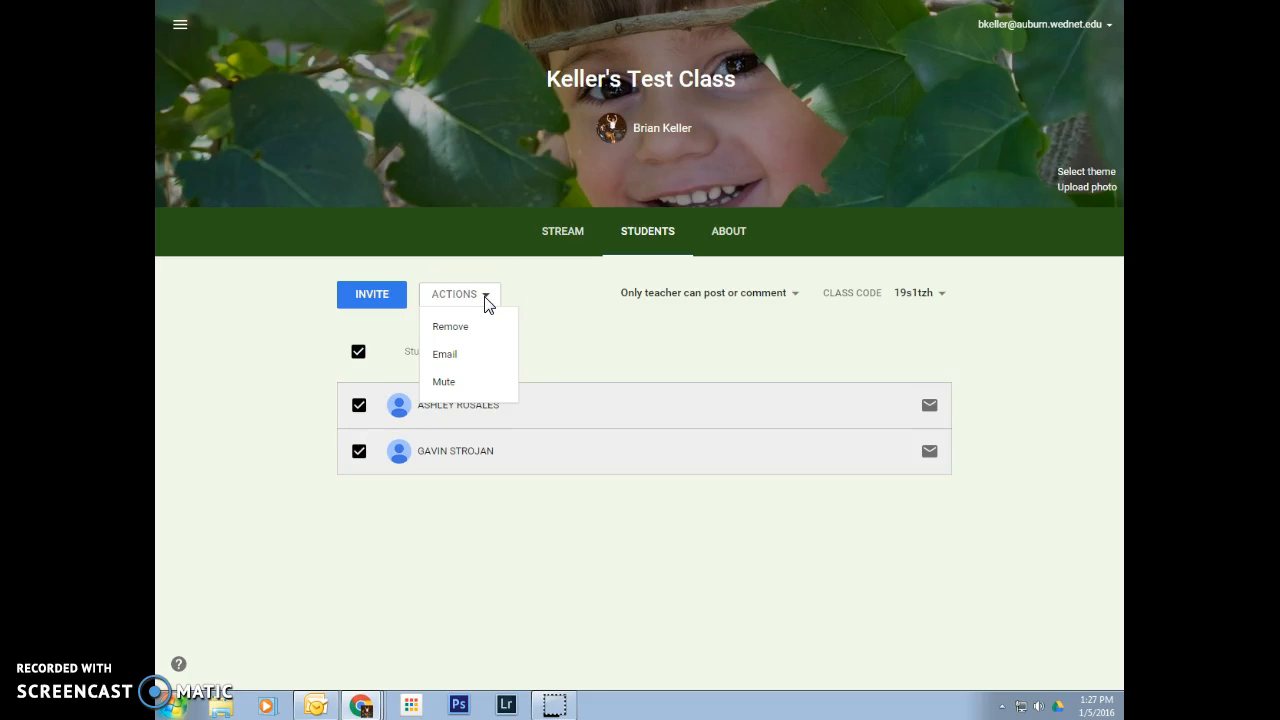
left_click(565, 344)
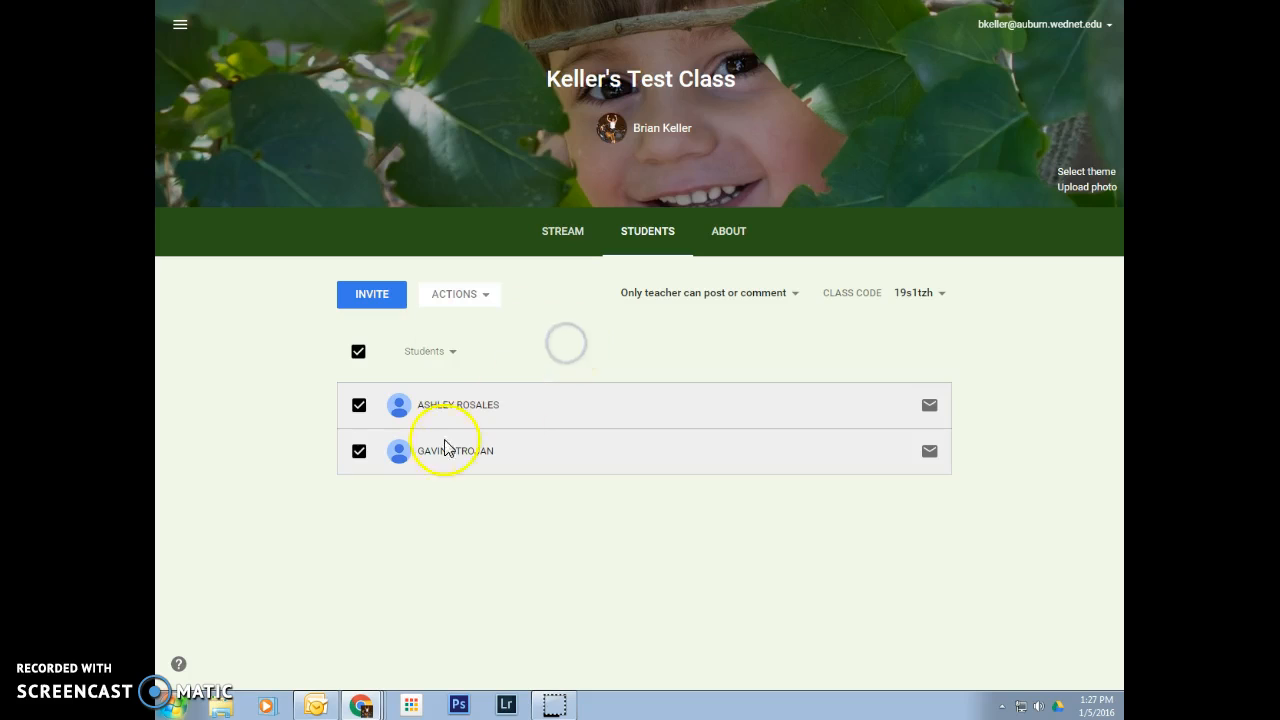
Clear the selection of all students, select only the second student in the list, and mute that student.
left_click(358, 351)
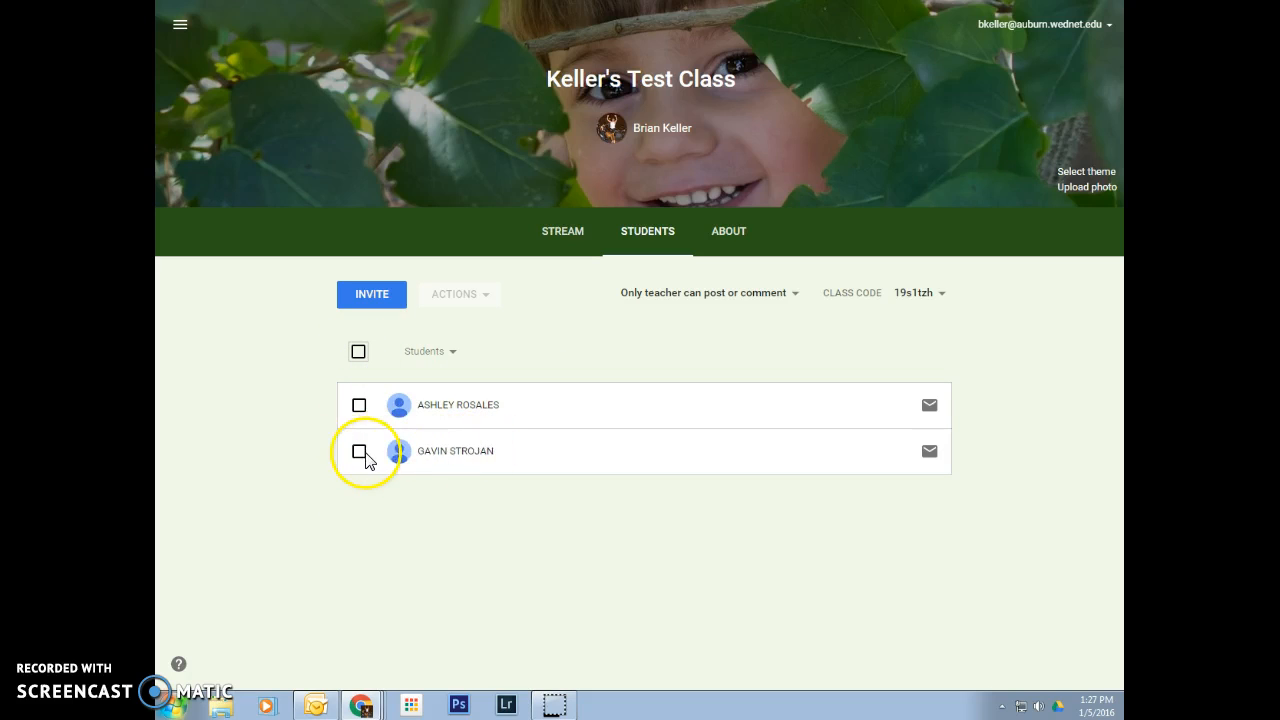
left_click(359, 452)
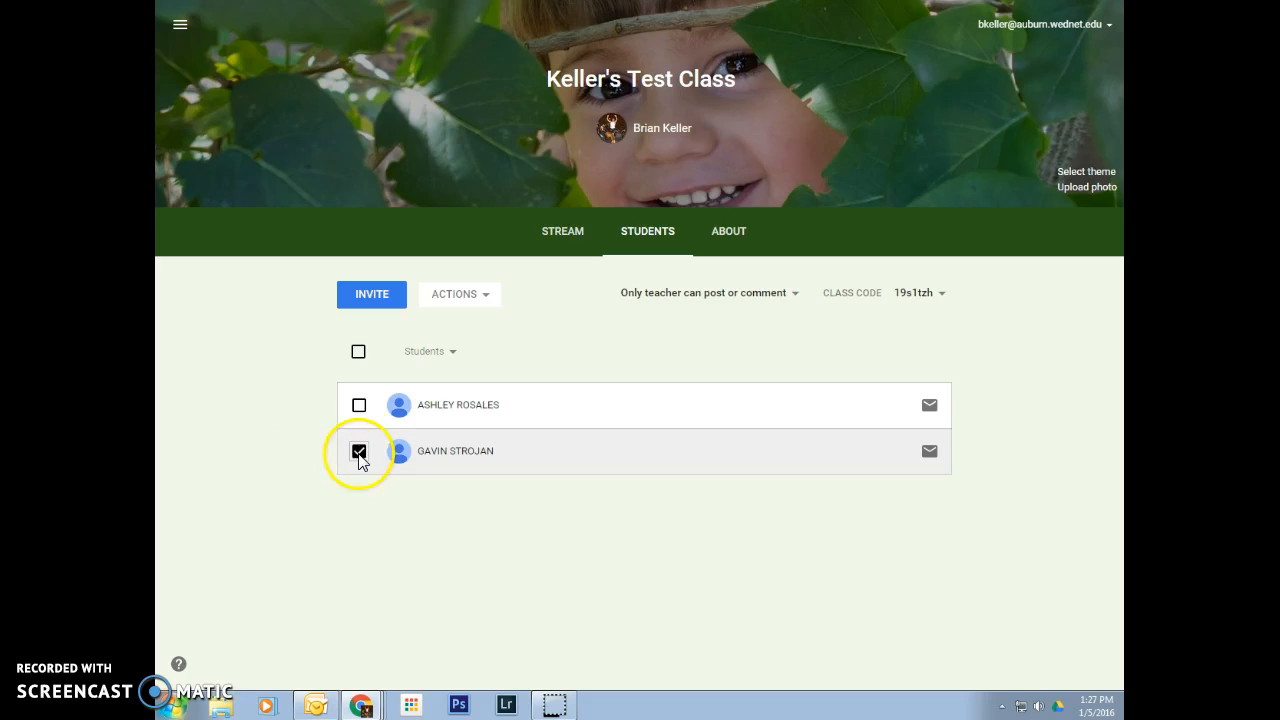
left_click(482, 294)
left_click(466, 381)
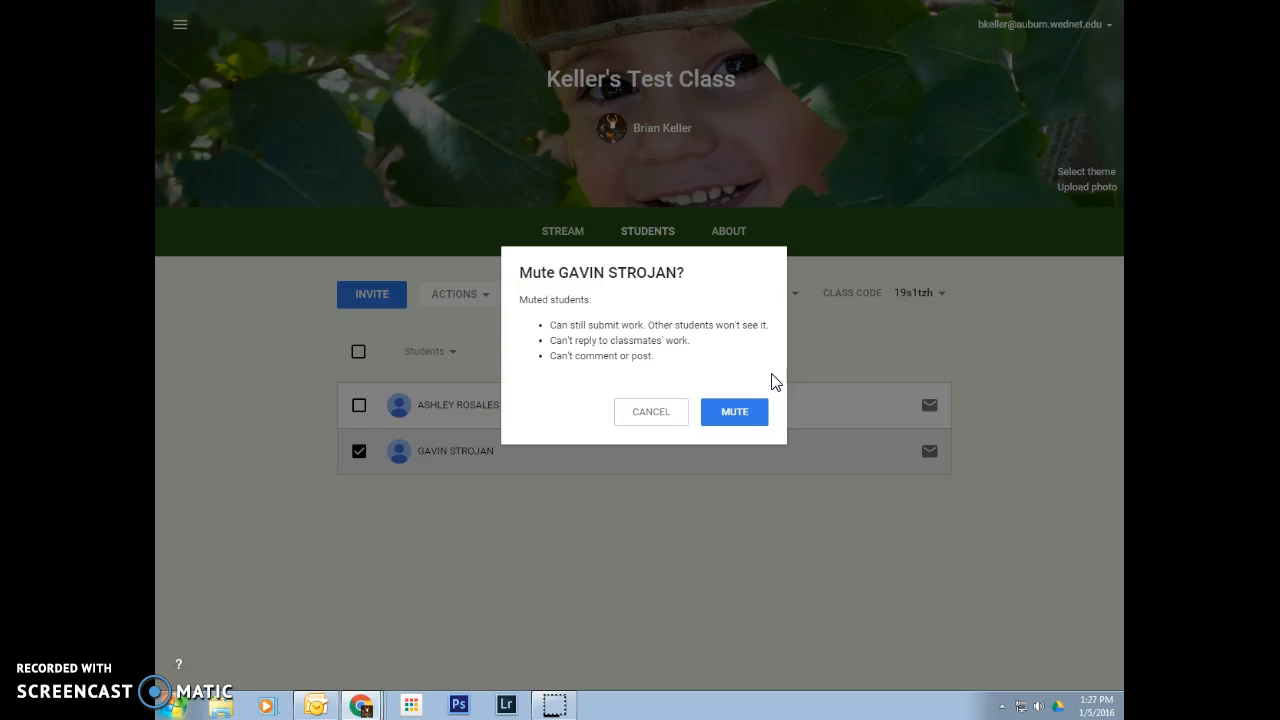
left_click(740, 414)
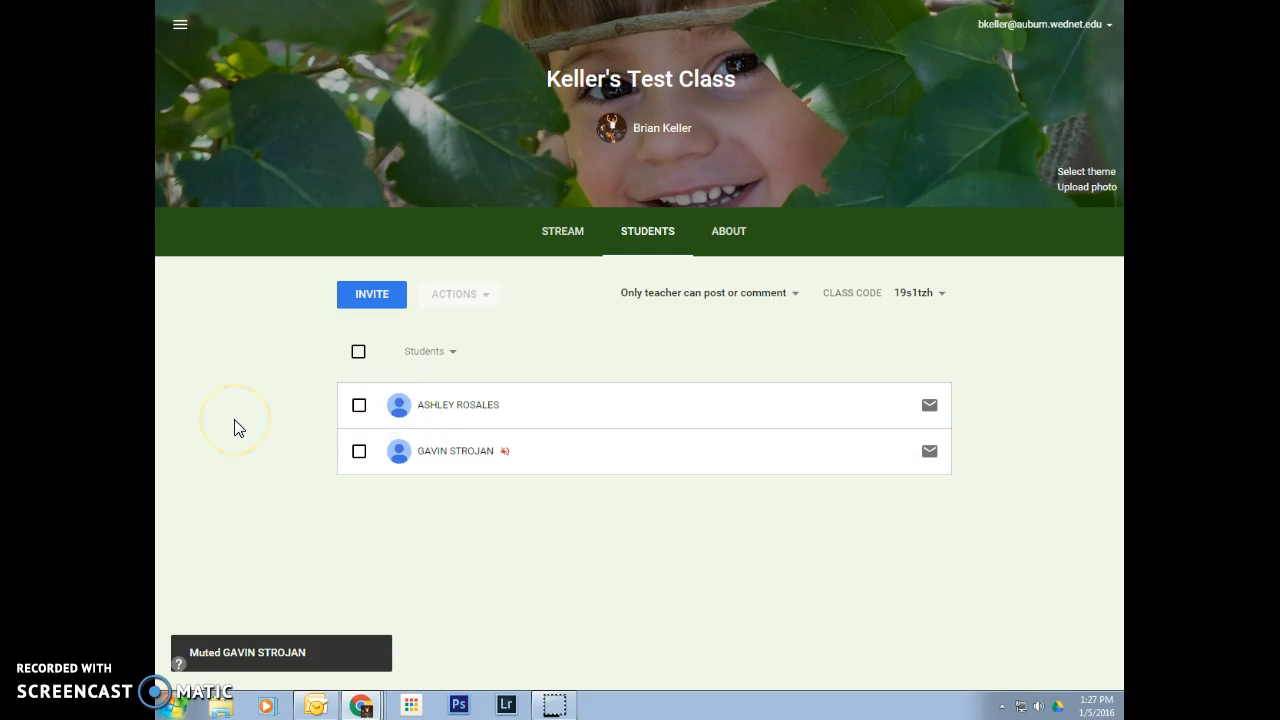
Select the muted student in the list again and unmute that student.
left_click(359, 452)
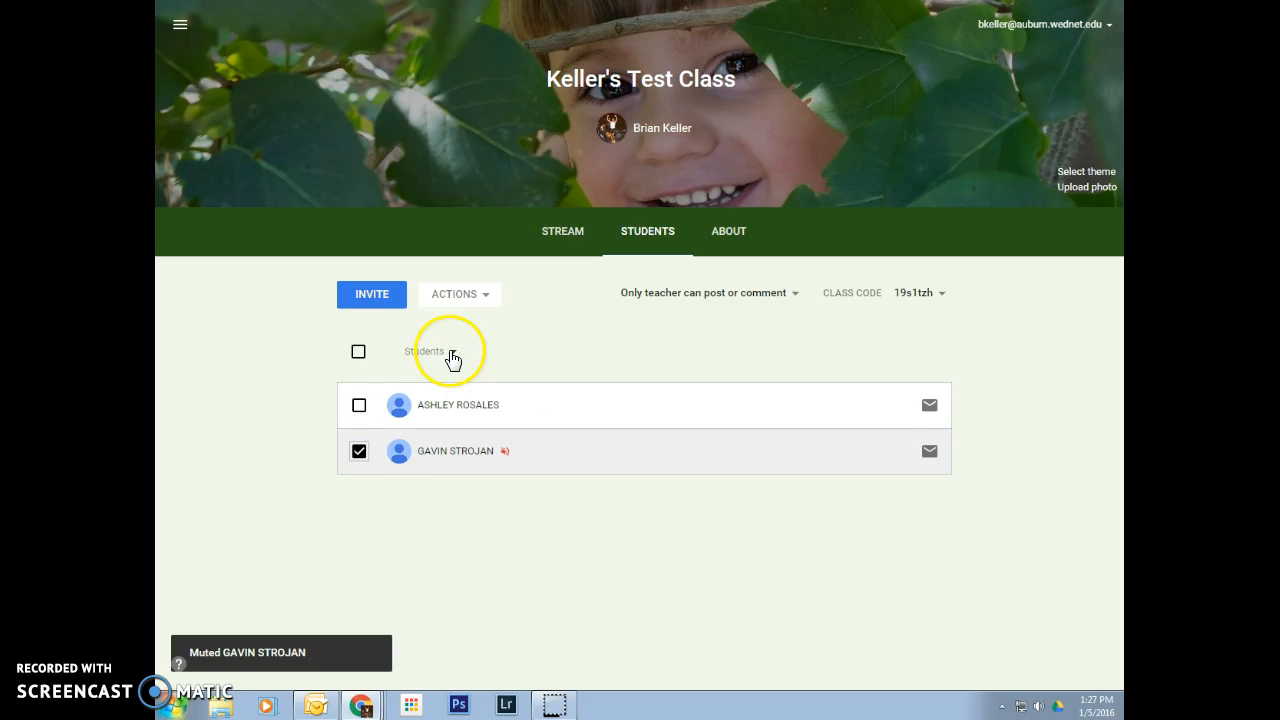
left_click(484, 296)
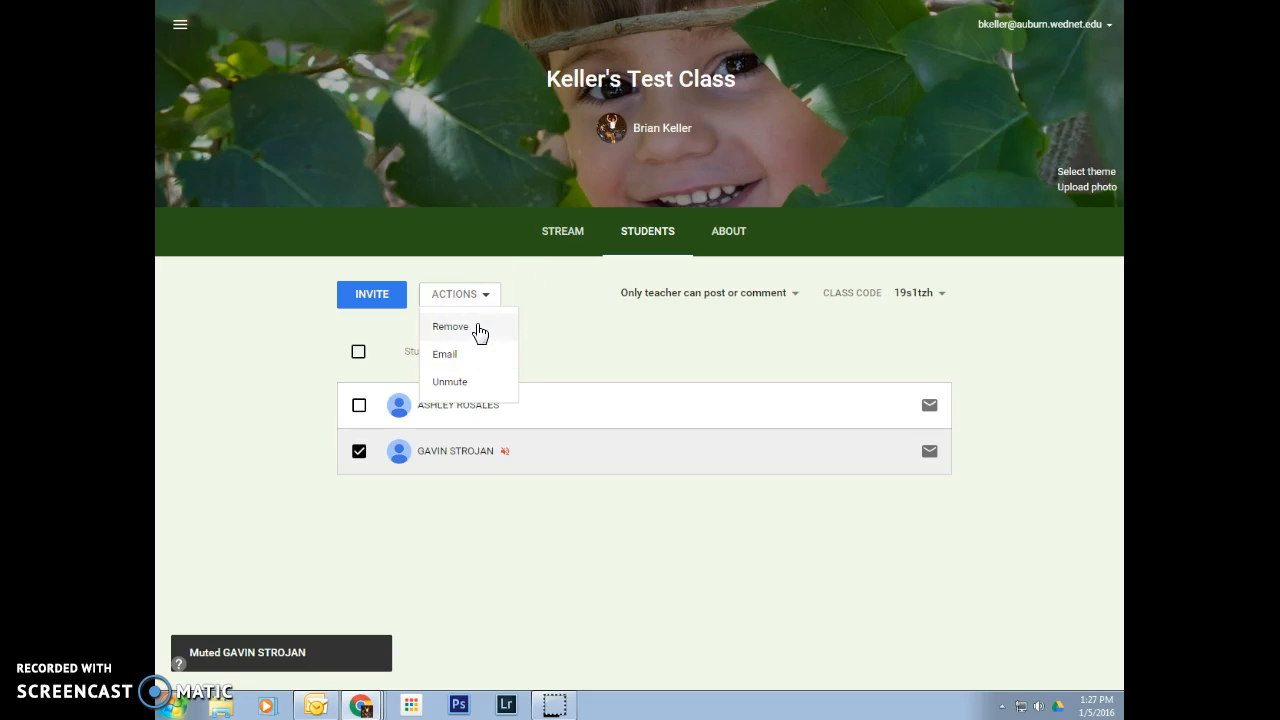
left_click(469, 381)
left_click(707, 401)
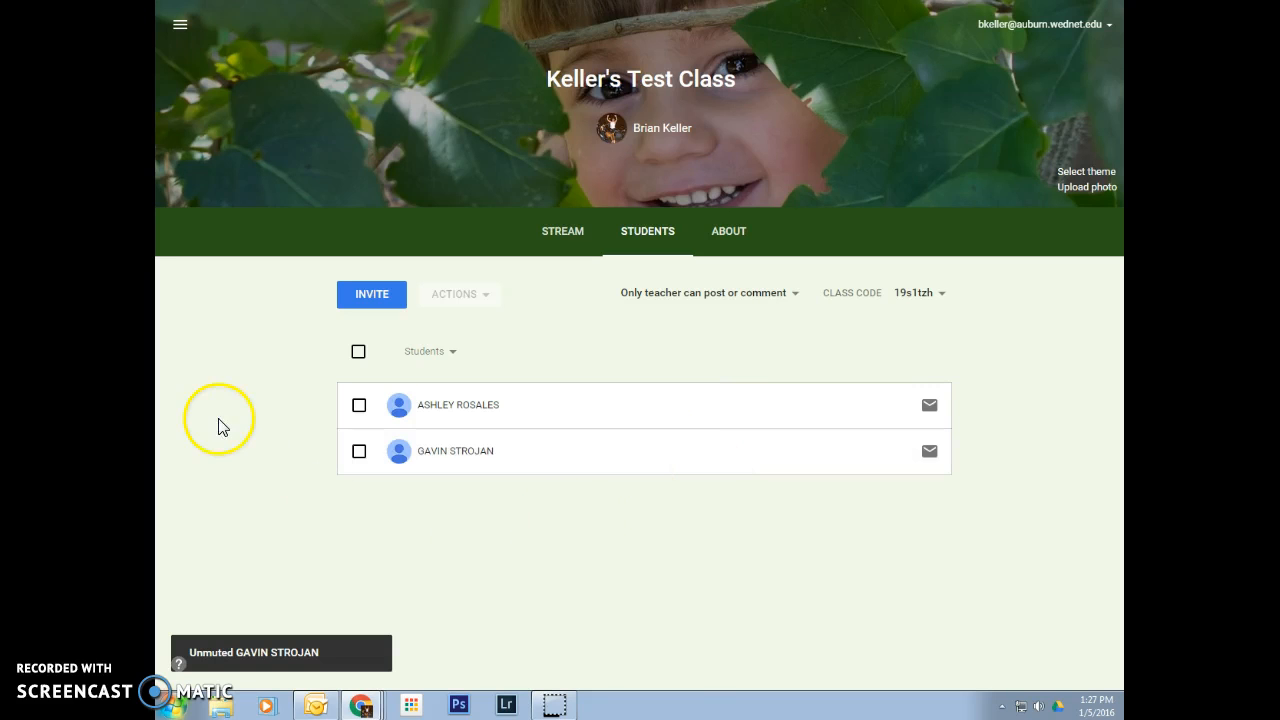